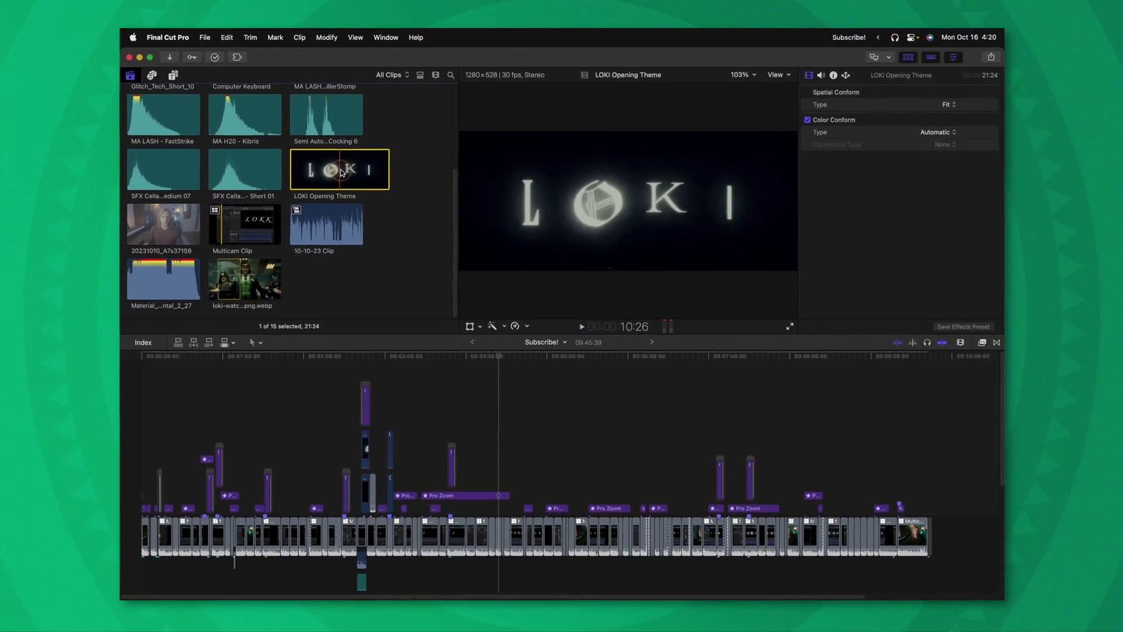
Test-connect the LOKI Opening Theme clip, first normally and then video-only, undoing each placement
{"action": "left_click_drag", "start_coordinate": [345, 181], "coordinate": [508, 483]}
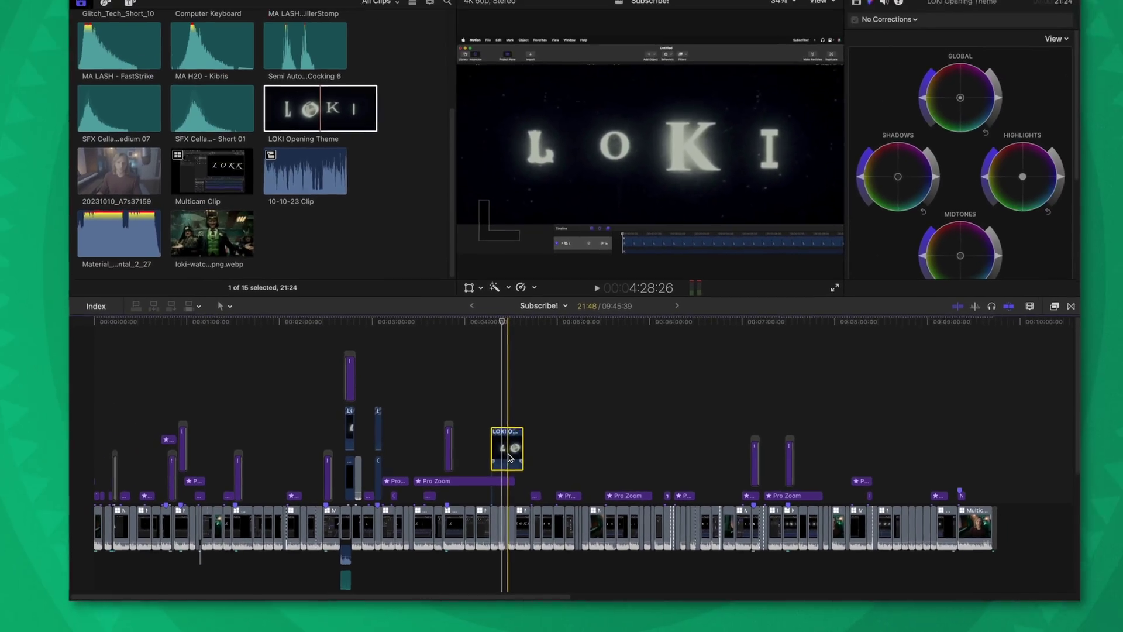
{"action": "key", "text": "super+z"}
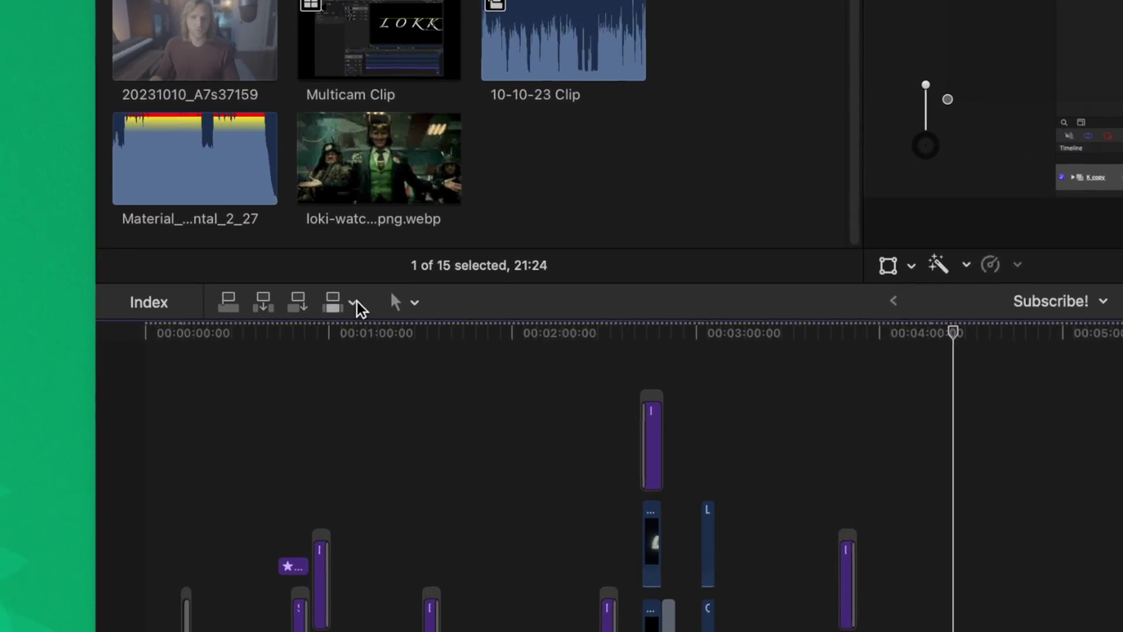
{"action": "left_click", "coordinate": [355, 302]}
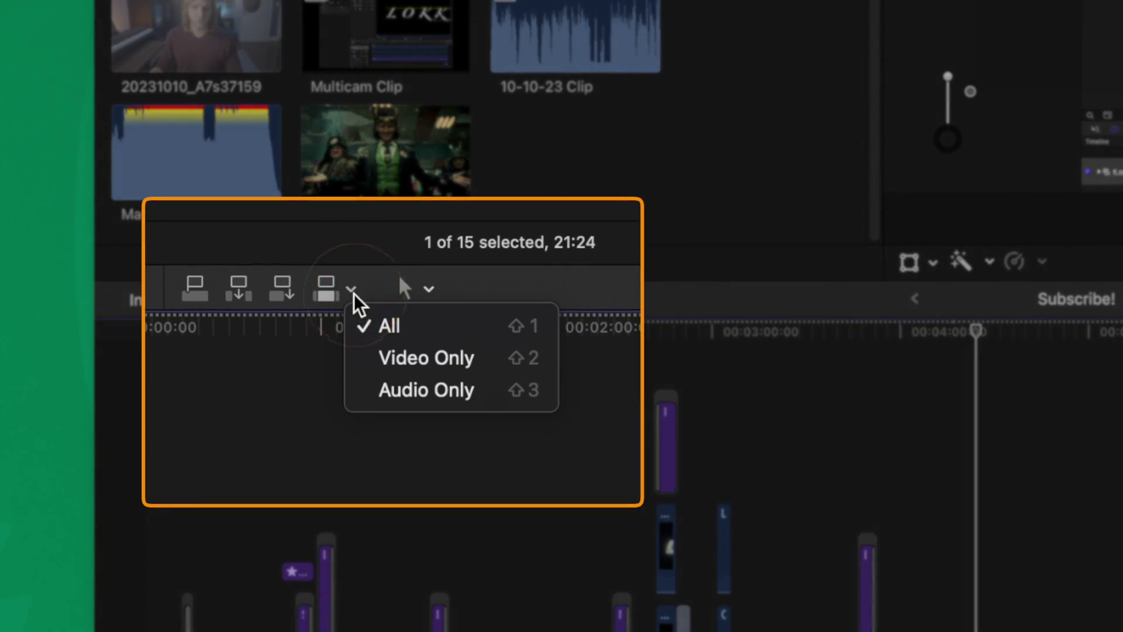
{"action": "left_click", "coordinate": [475, 364]}
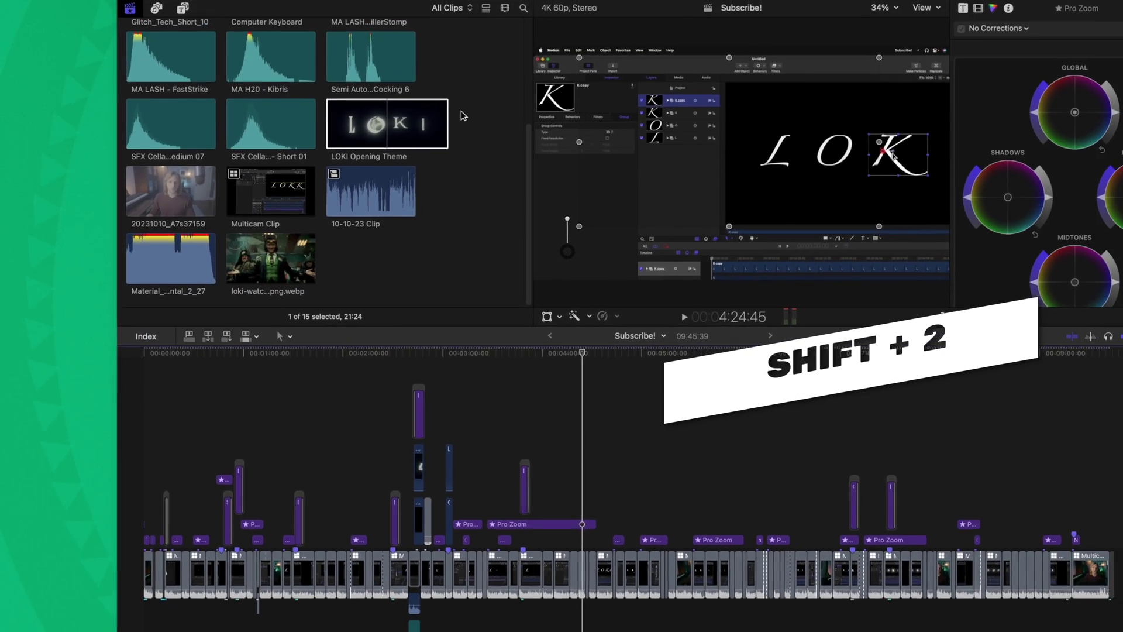
{"action": "left_click", "coordinate": [424, 109]}
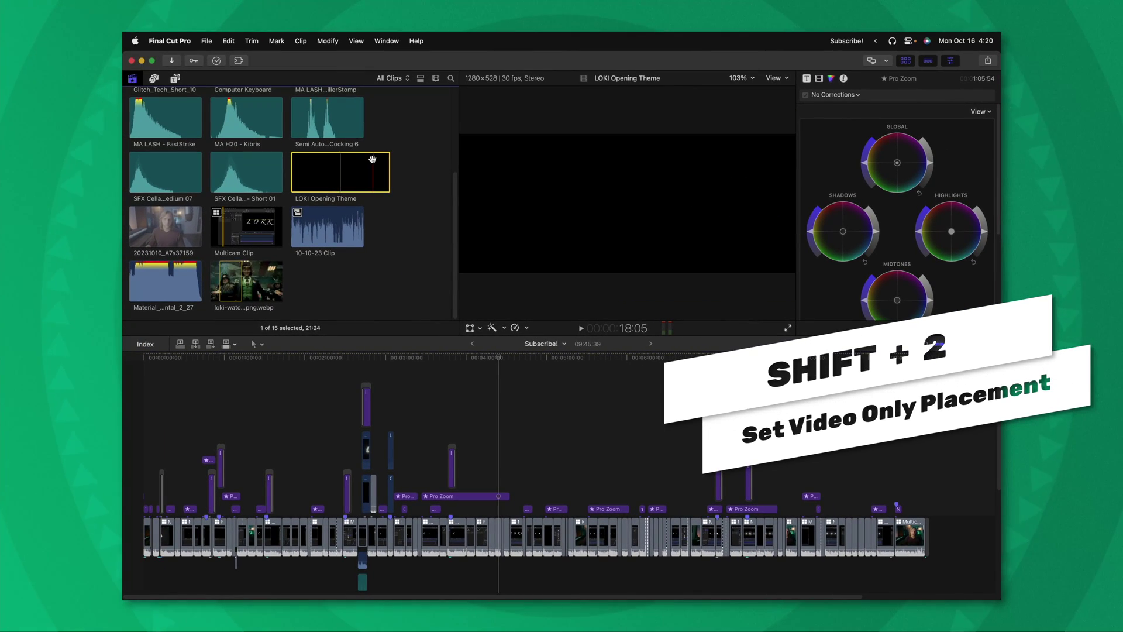
{"action": "left_click_drag", "start_coordinate": [372, 159], "coordinate": [491, 462]}
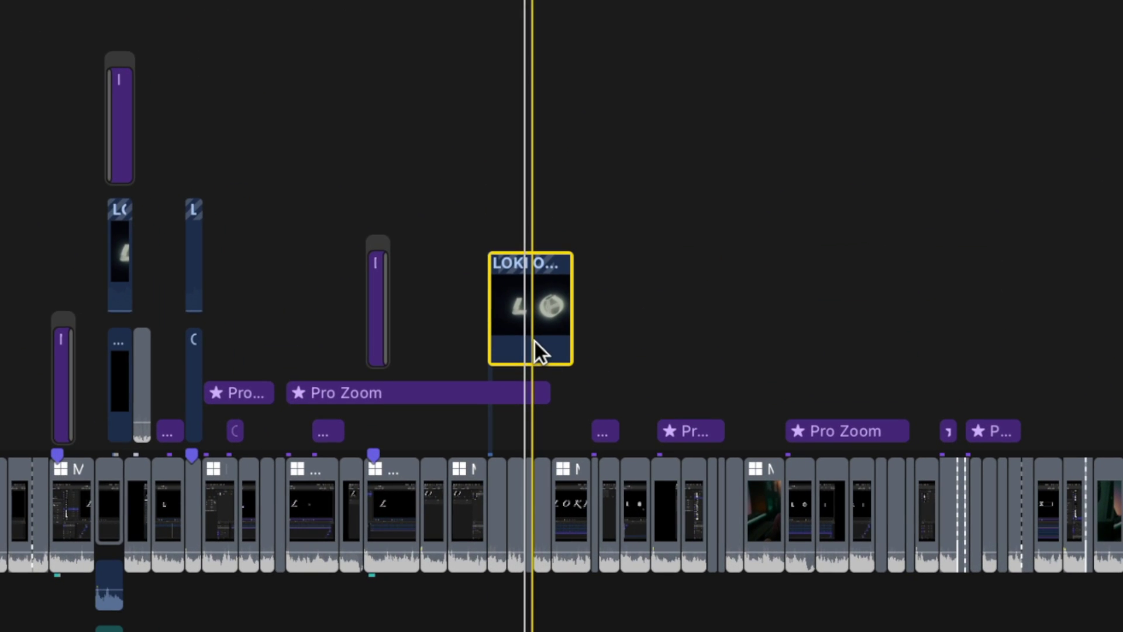
{"action": "key", "text": "Delete"}
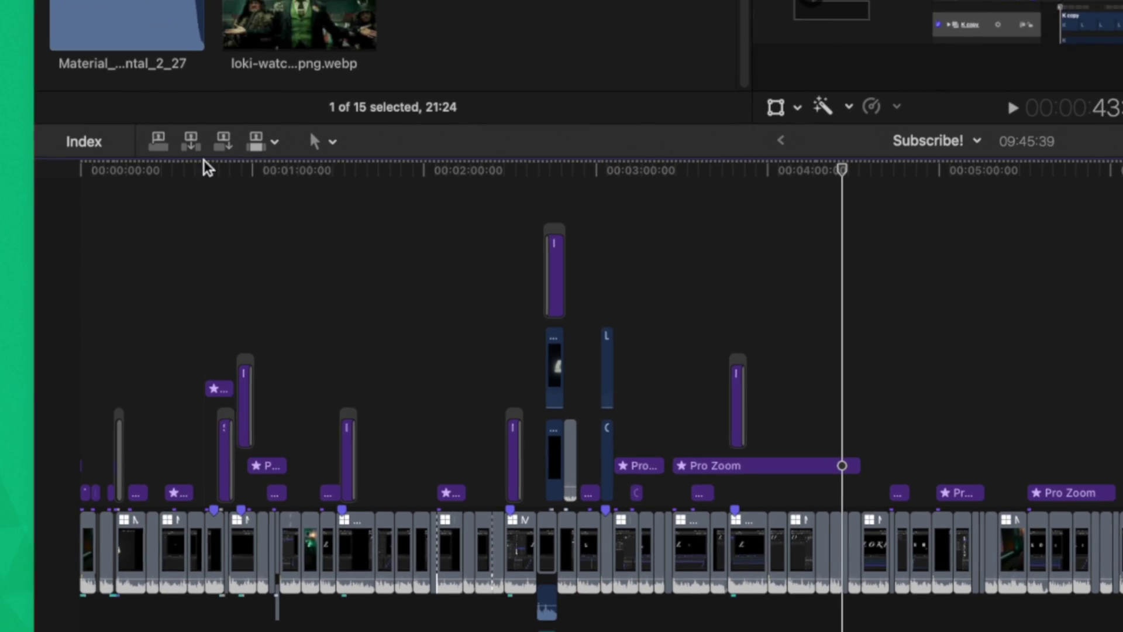
Switch edits to Audio Only and connect 20231010_A7s37159's audio below the storyline
{"action": "left_click", "coordinate": [277, 143]}
{"action": "left_click", "coordinate": [312, 231]}
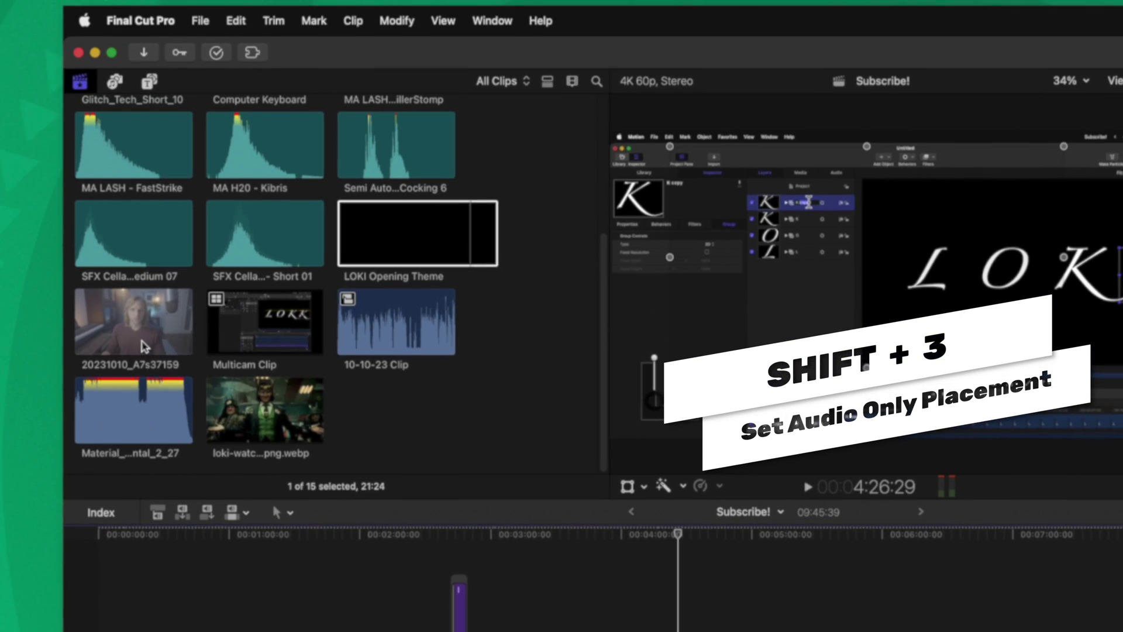
{"action": "left_click_drag", "start_coordinate": [145, 347], "coordinate": [593, 627]}
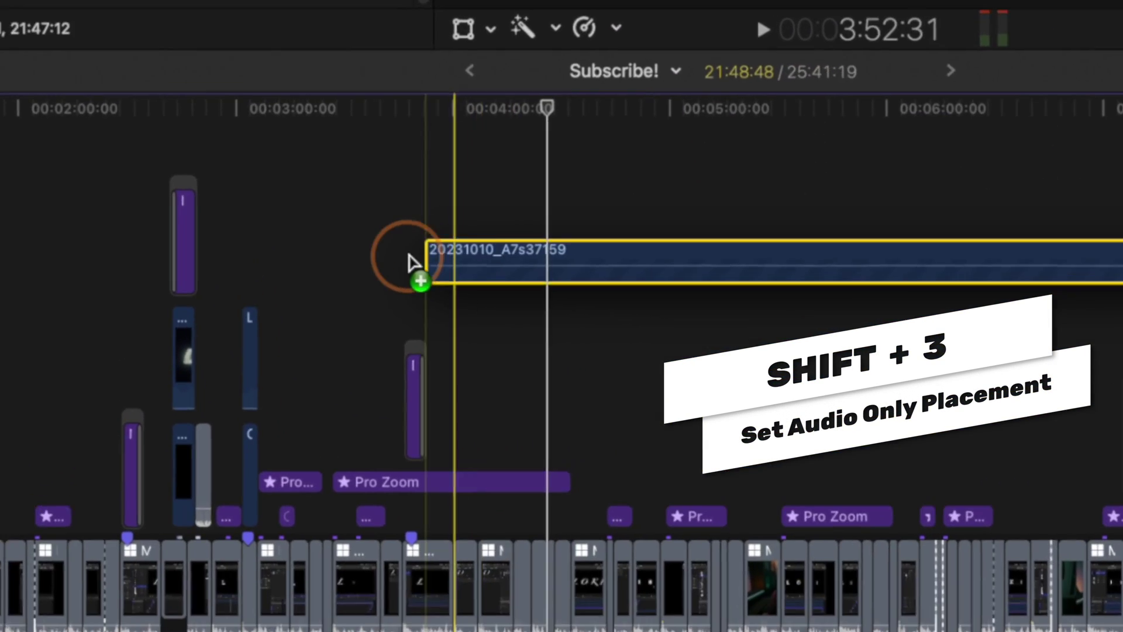
{"action": "left_click_drag", "start_coordinate": [401, 245], "coordinate": [383, 249]}
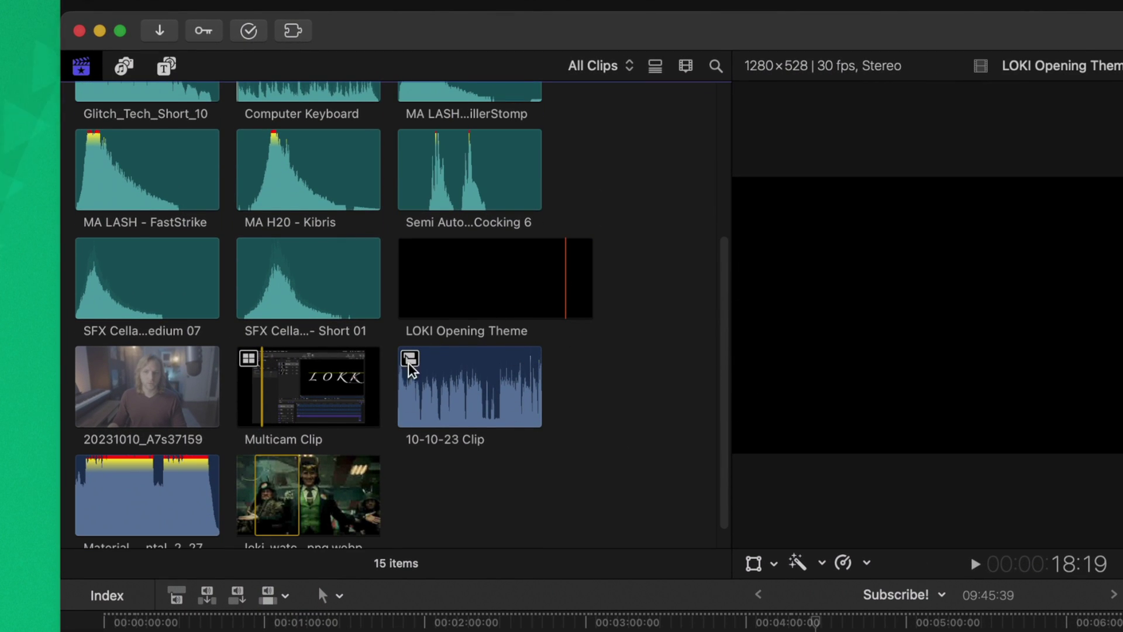
Set Group Clips by to Content Created in the browser's arrange options
{"action": "scroll", "coordinate": [534, 402], "scroll_direction": "up", "scroll_amount": 2}
{"action": "right_click", "coordinate": [639, 177]}
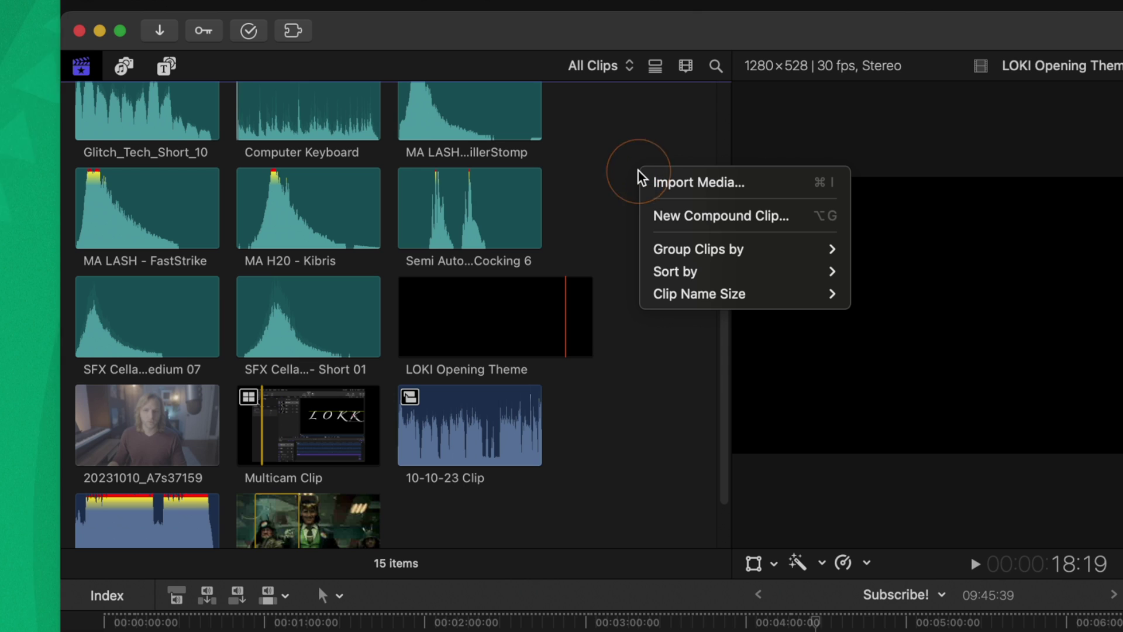
{"action": "mouse_move", "coordinate": [710, 249]}
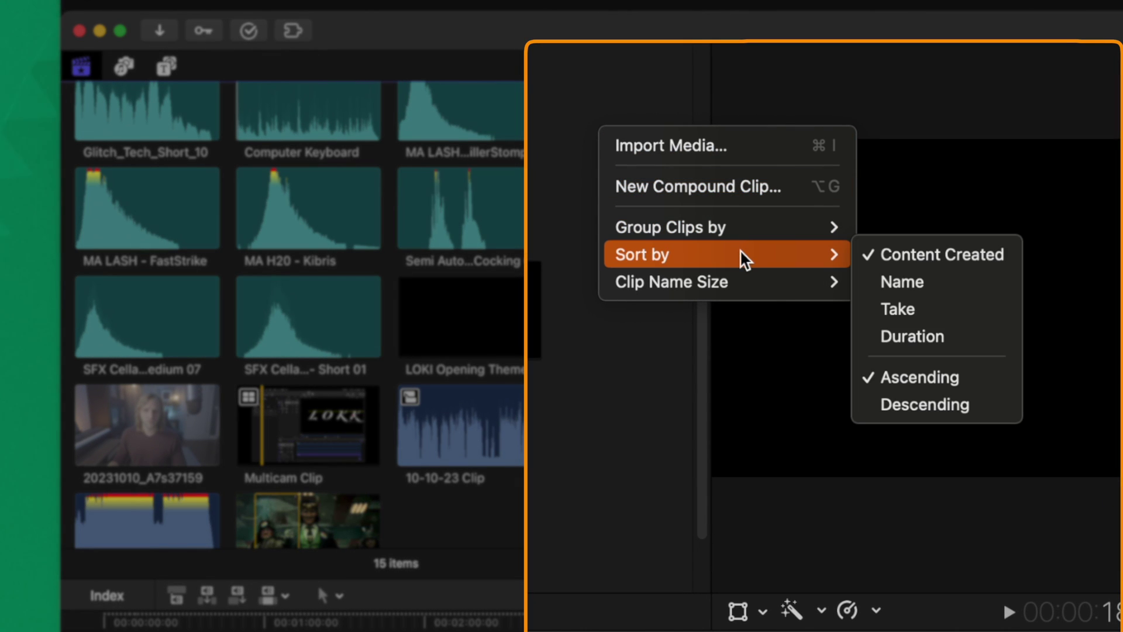
{"action": "mouse_move", "coordinate": [739, 230]}
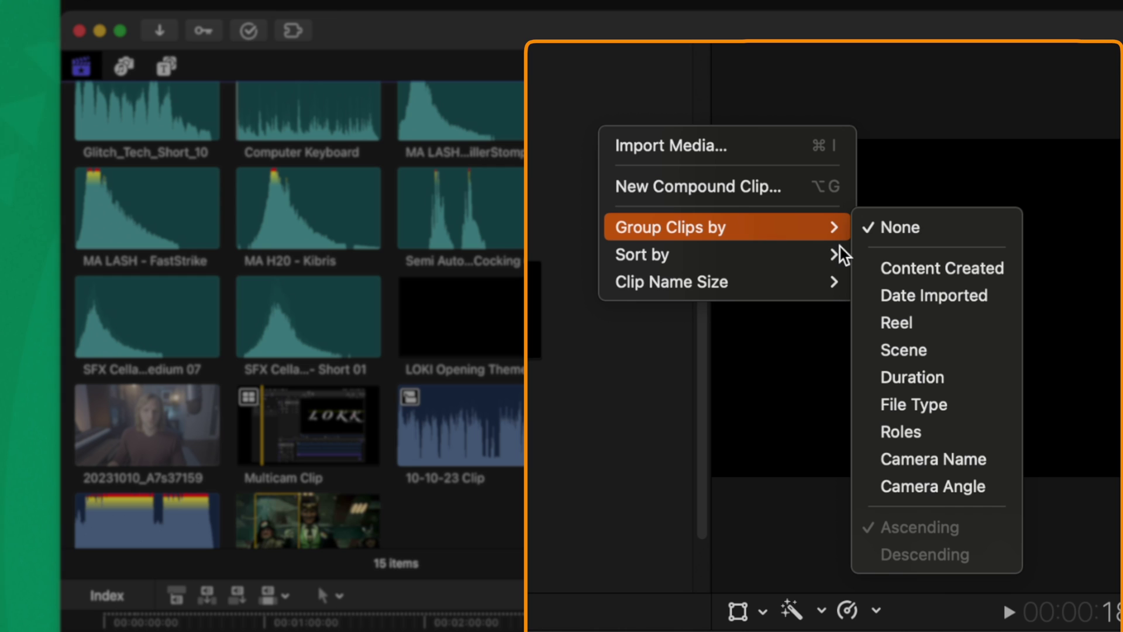
{"action": "left_click", "coordinate": [904, 268]}
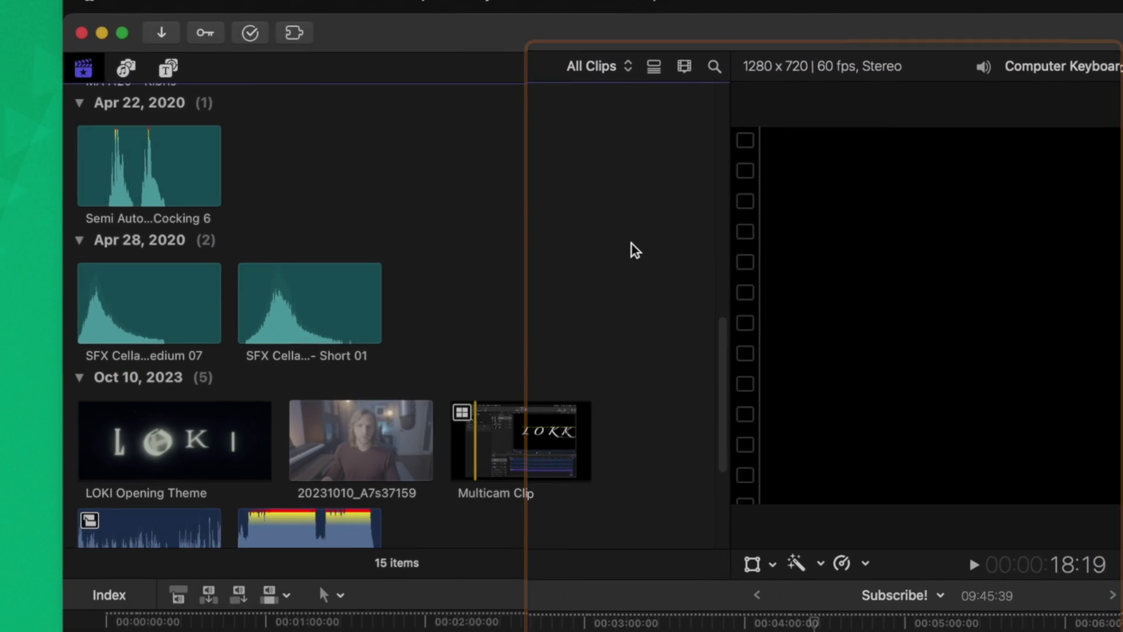
Collapse and then re-expand the Oct 10, 2023 date group
{"action": "scroll", "coordinate": [590, 369], "scroll_direction": "up", "scroll_amount": 5}
{"action": "scroll", "coordinate": [441, 367], "scroll_direction": "down", "scroll_amount": 8}
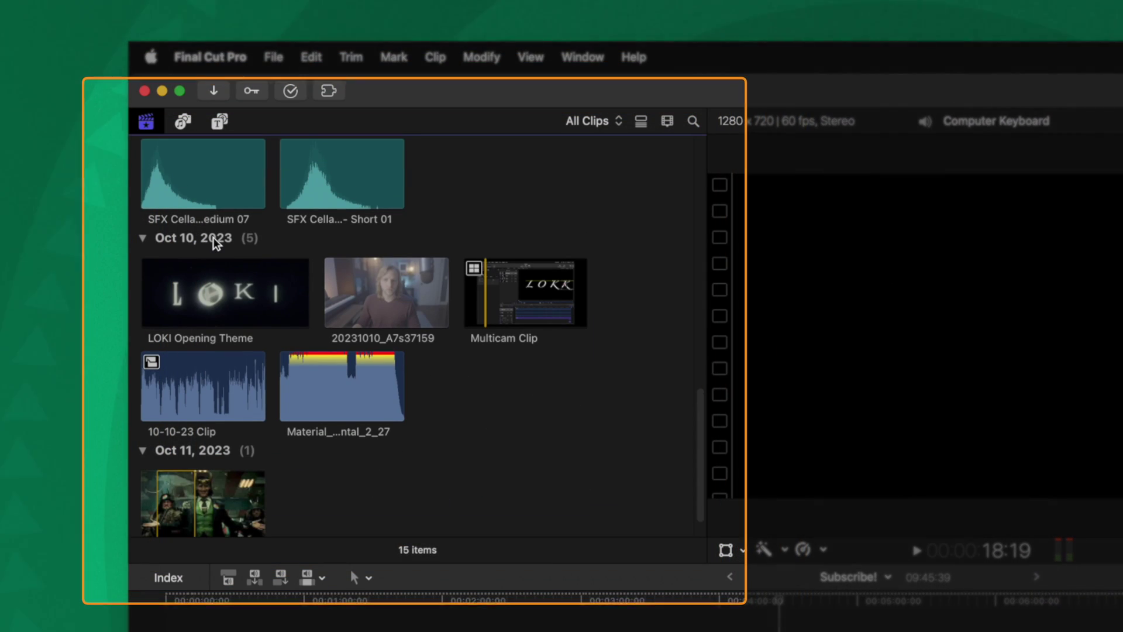
{"action": "scroll", "coordinate": [194, 272], "scroll_direction": "up", "scroll_amount": 1}
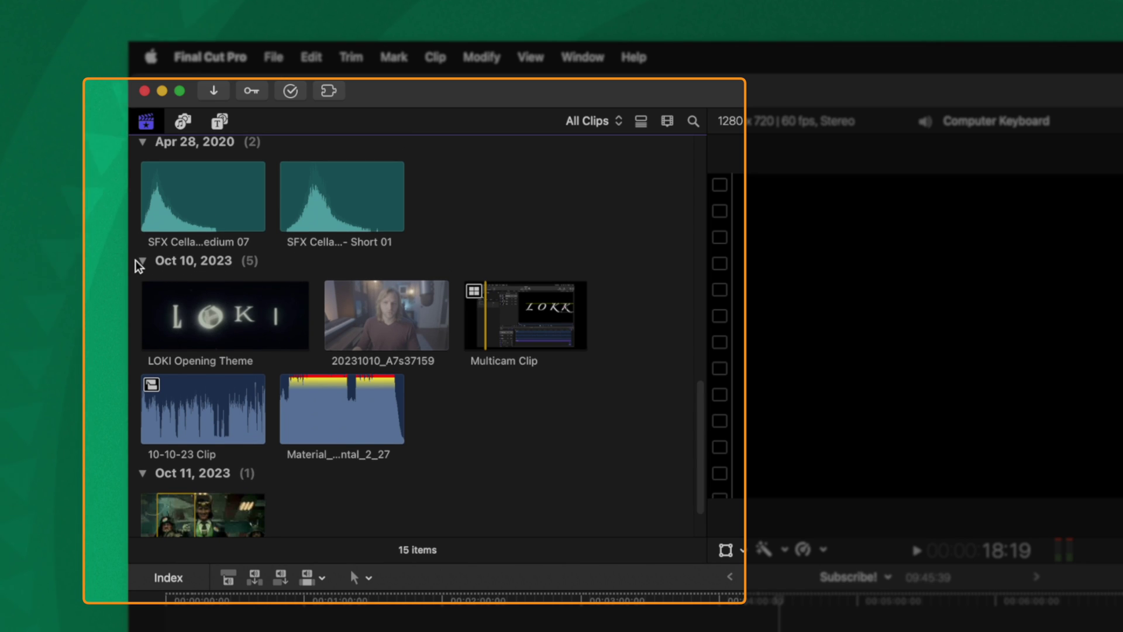
{"action": "scroll", "coordinate": [140, 245], "scroll_direction": "down", "scroll_amount": 3}
{"action": "left_click", "coordinate": [144, 204]}
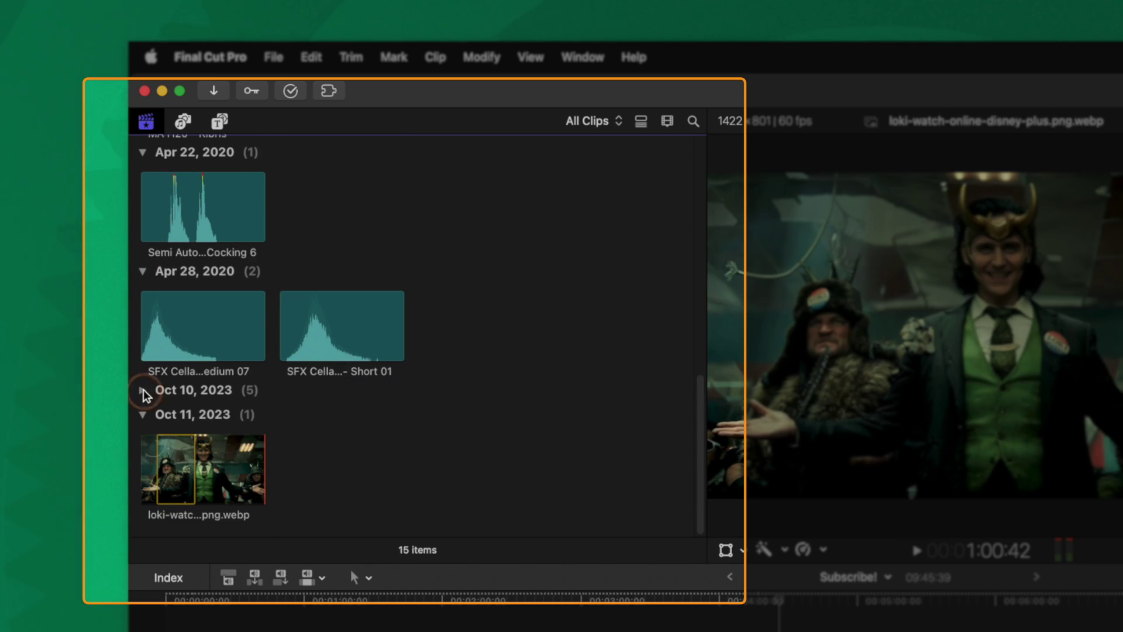
{"action": "left_click", "coordinate": [142, 389]}
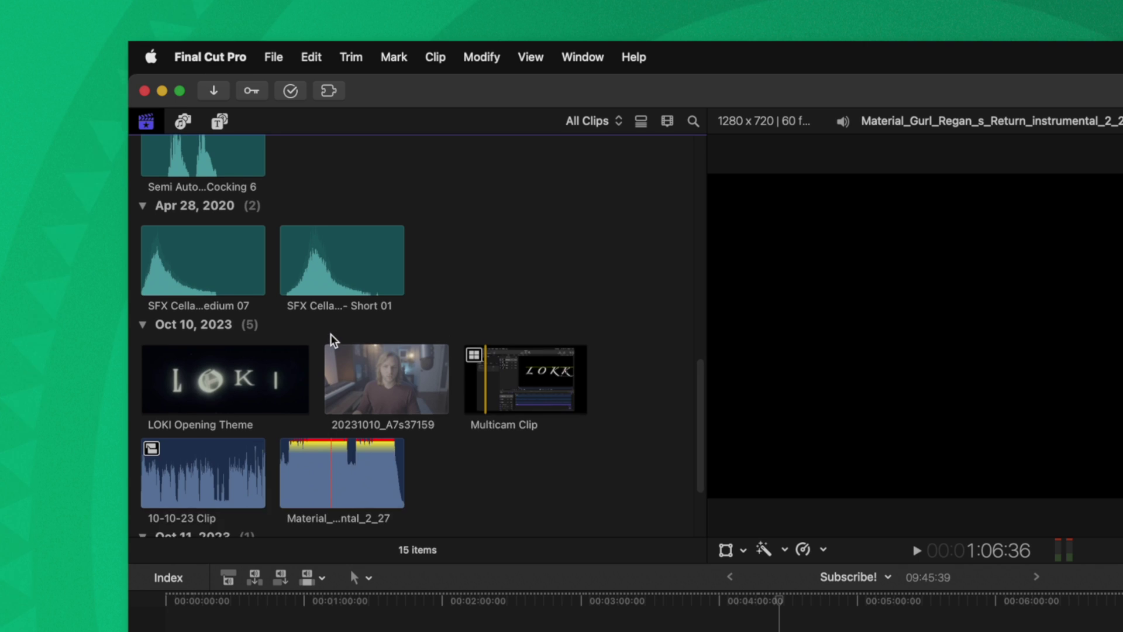
{"action": "scroll", "coordinate": [332, 340], "scroll_direction": "up", "scroll_amount": 10}
Sort the browser clips by Name and set Group Clips by to None
{"action": "right_click", "coordinate": [460, 245]}
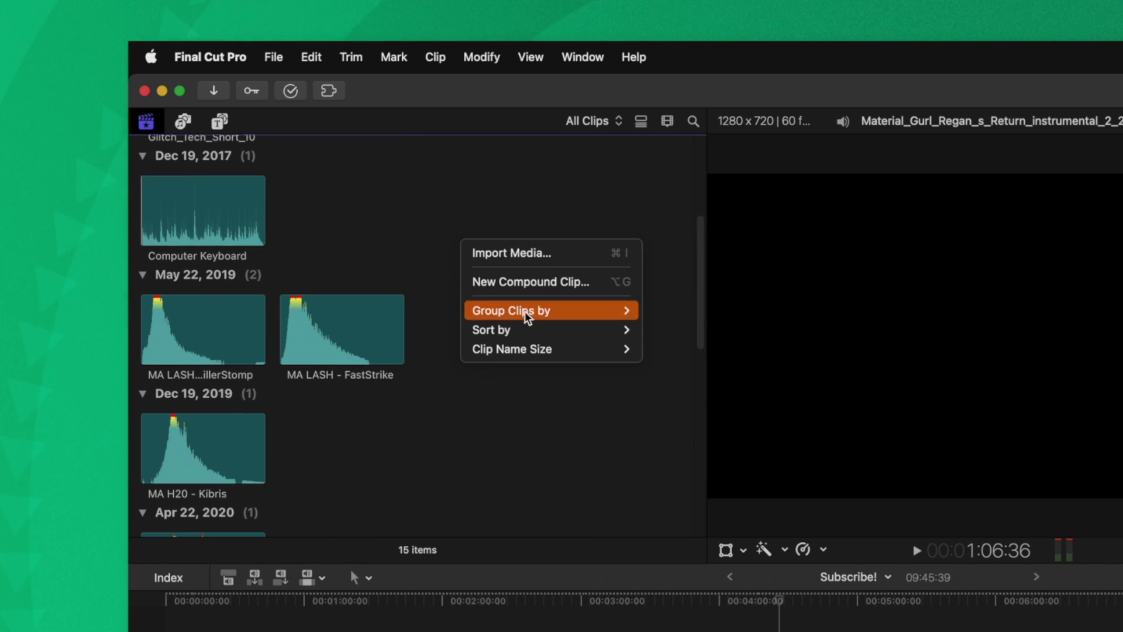
{"action": "mouse_move", "coordinate": [541, 335]}
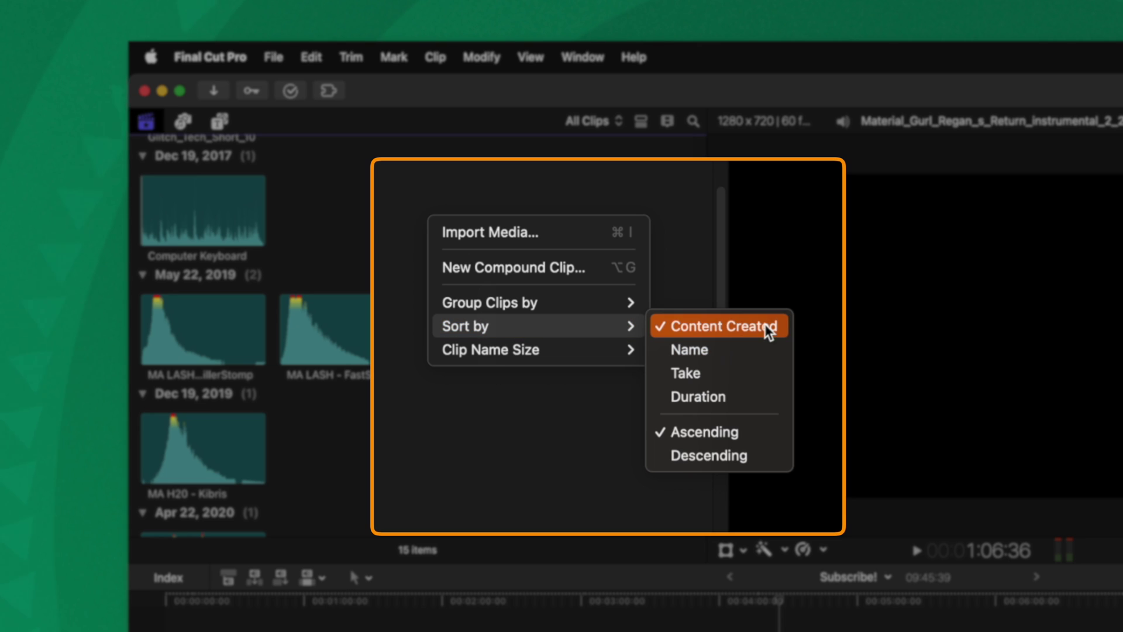
{"action": "left_click", "coordinate": [737, 349]}
{"action": "right_click", "coordinate": [577, 245]}
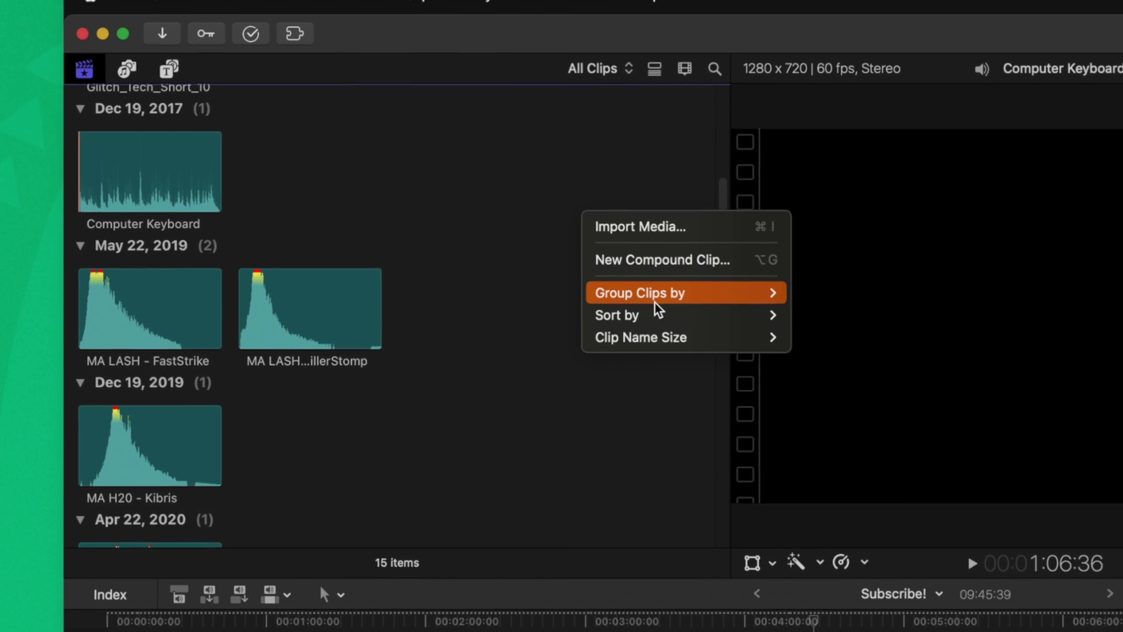
{"action": "mouse_move", "coordinate": [661, 316]}
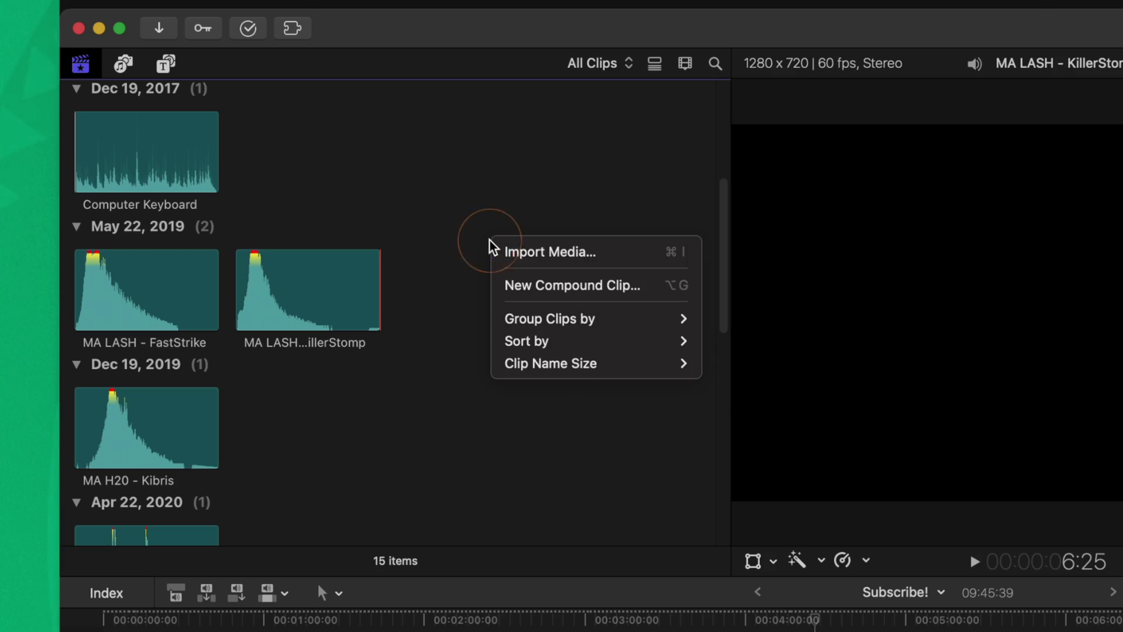
{"action": "mouse_move", "coordinate": [599, 317]}
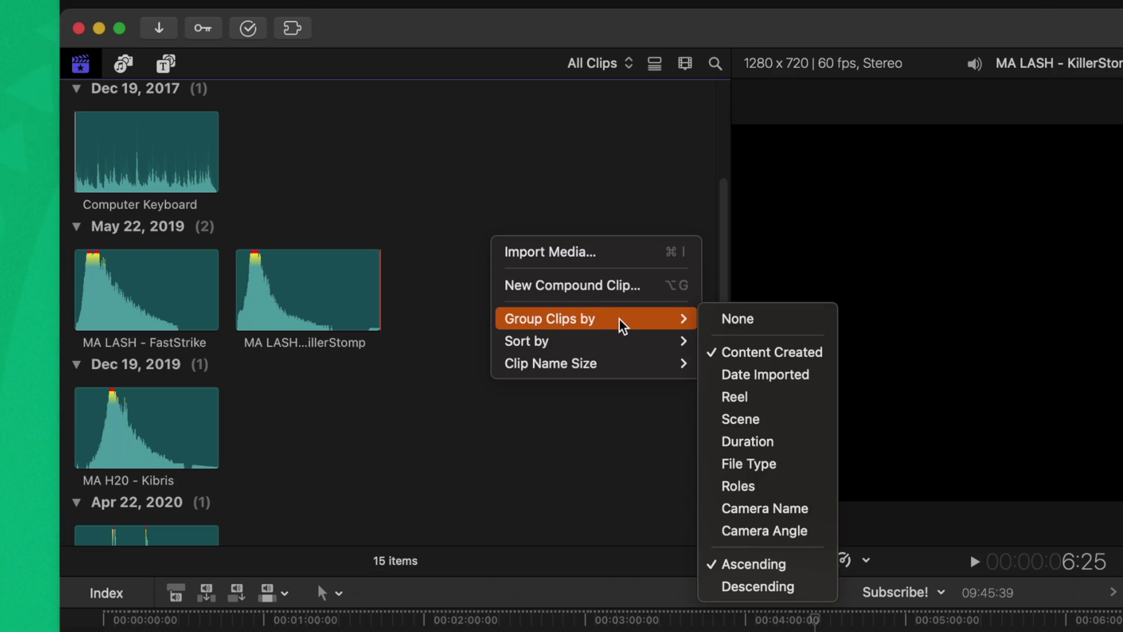
{"action": "left_click", "coordinate": [761, 318]}
Select the Semi Auto pistol clip and bring up the browser's arrange options
{"action": "left_click", "coordinate": [467, 226]}
{"action": "right_click", "coordinate": [592, 194]}
{"action": "mouse_move", "coordinate": [646, 303]}
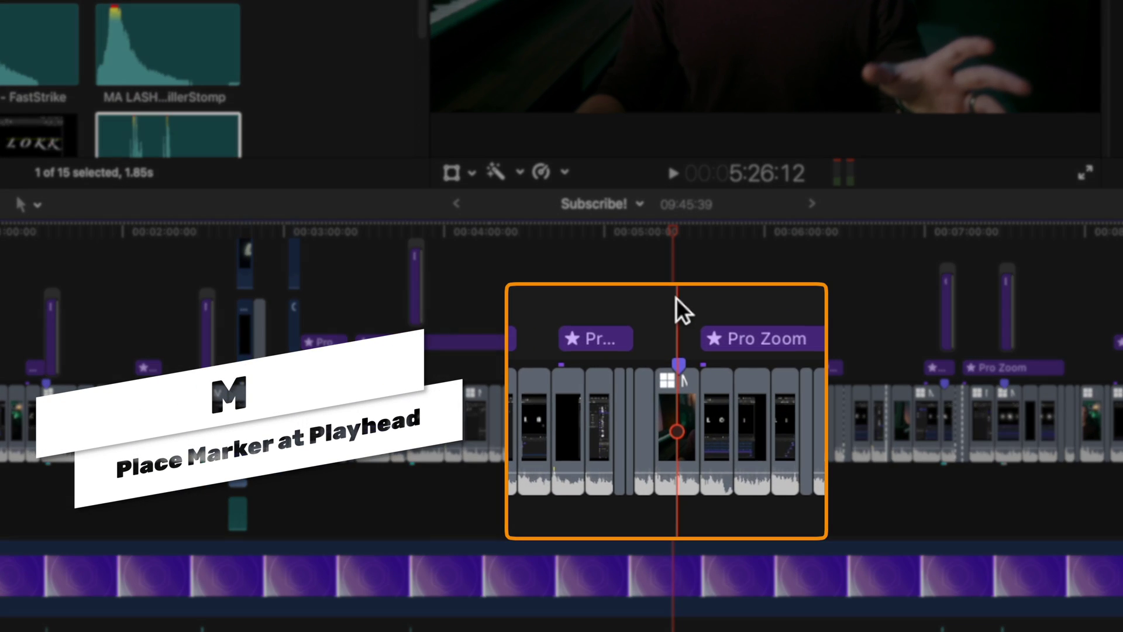
Place Marker 12 at the playhead (00:05:26:12) and open its marker details
{"action": "key", "text": "m"}
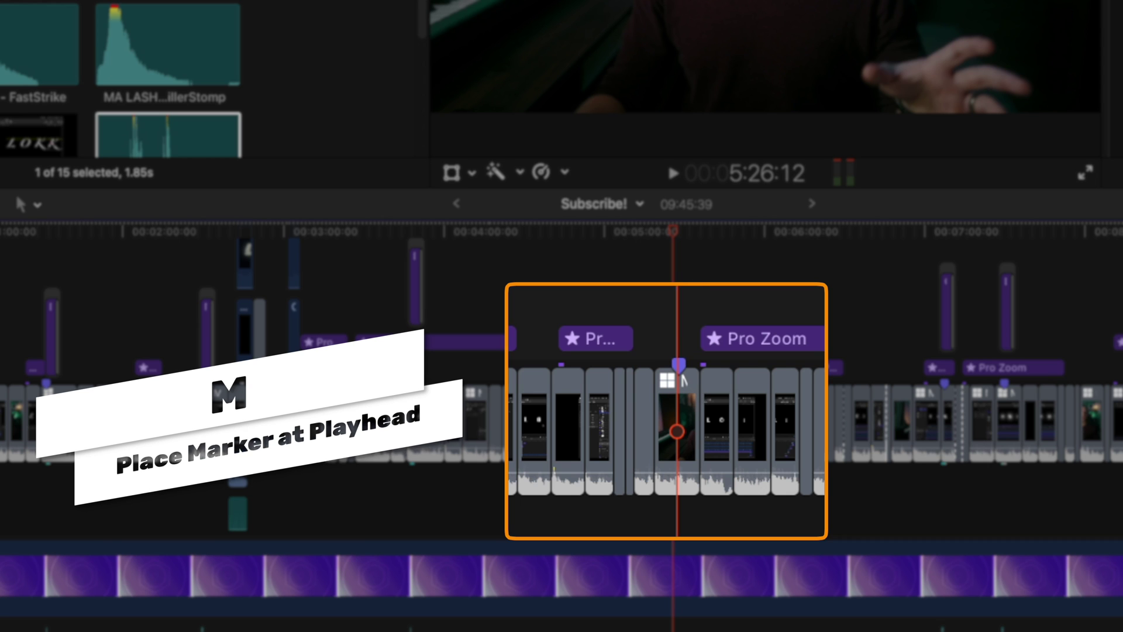
{"action": "key", "text": "m"}
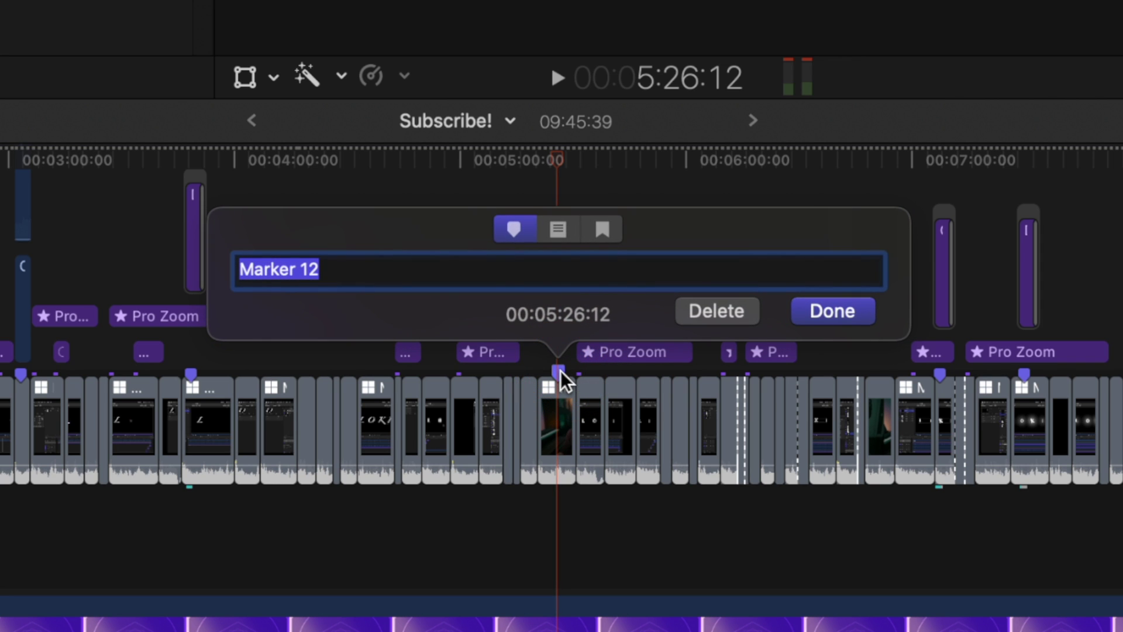
{"action": "right_click", "coordinate": [560, 371]}
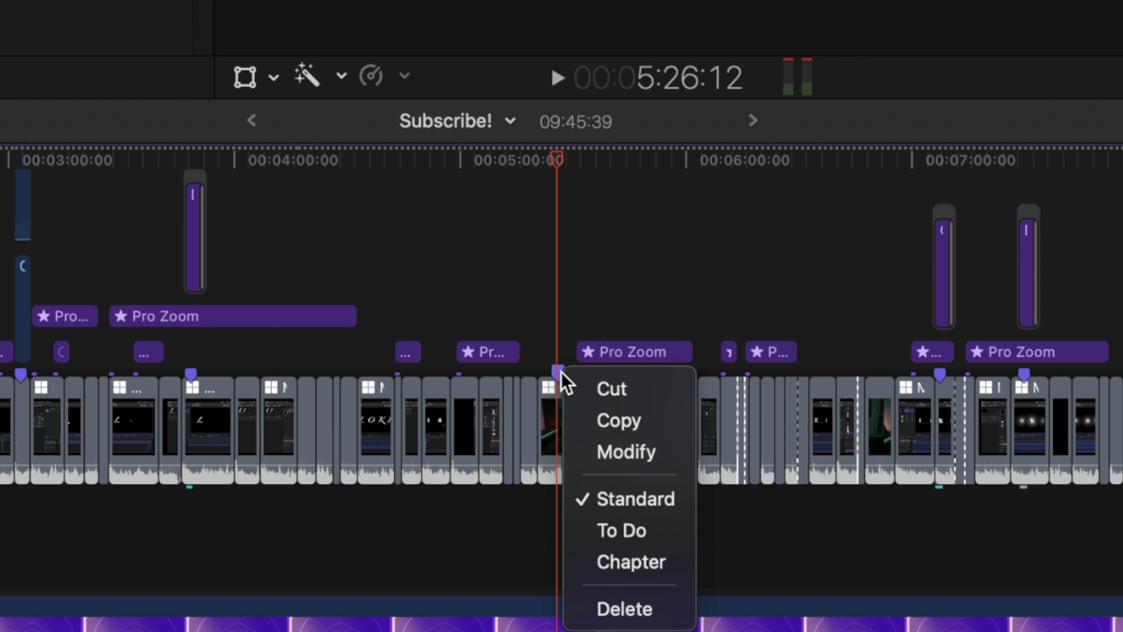
{"action": "left_click", "coordinate": [613, 450]}
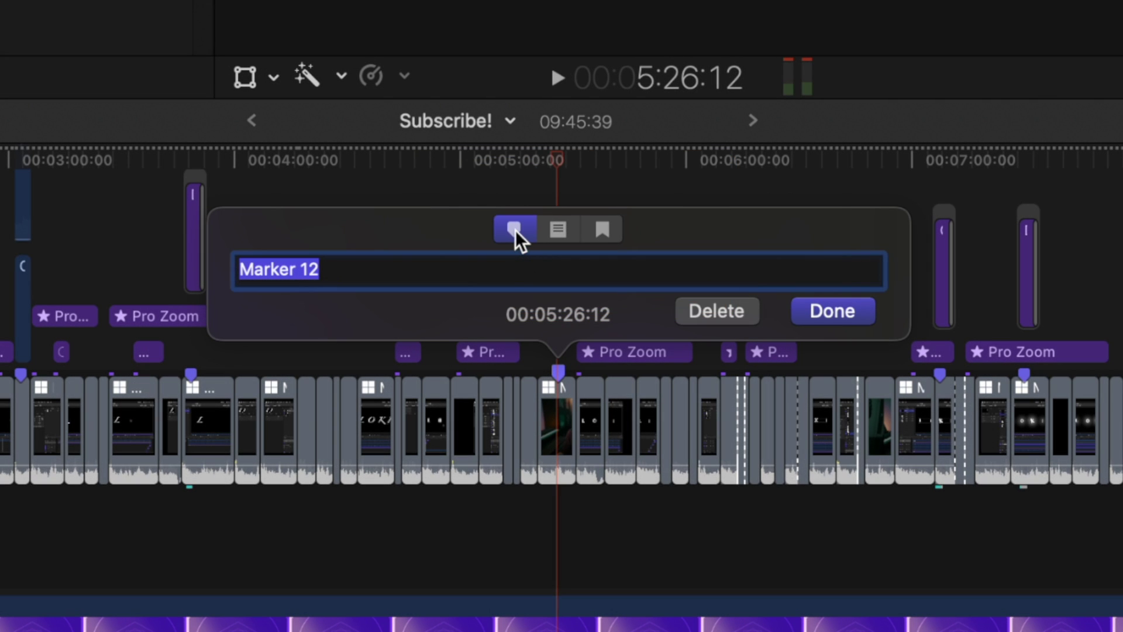
Make the 00:05:26:12 marker a To Do titled 'Add In Graphics' and check Completed
{"action": "left_click", "coordinate": [557, 228]}
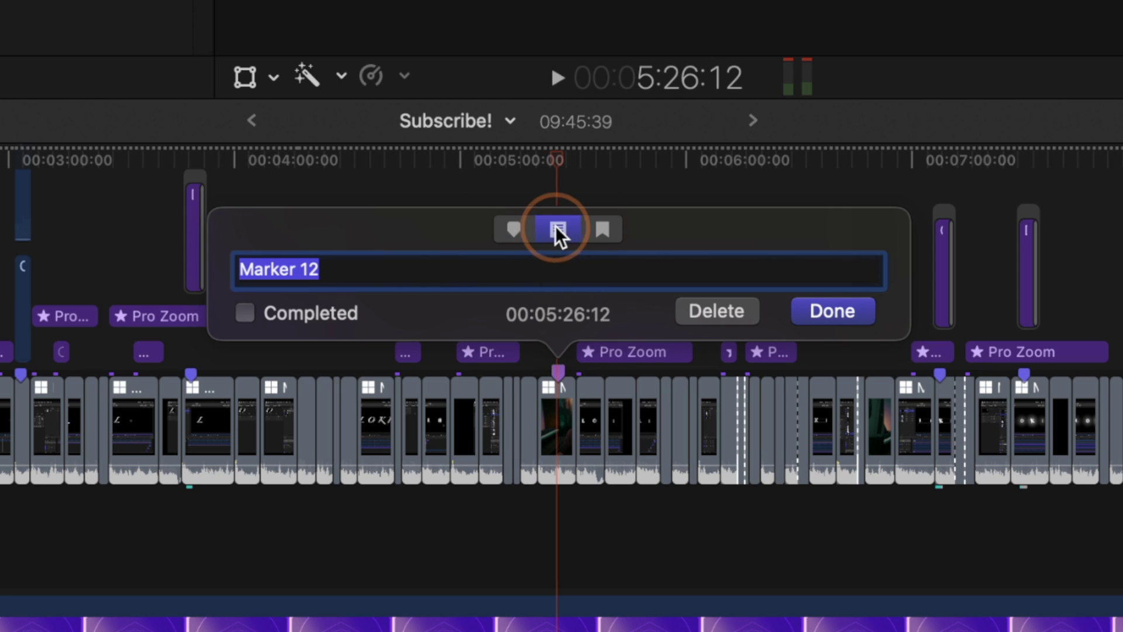
{"action": "left_click", "coordinate": [458, 274]}
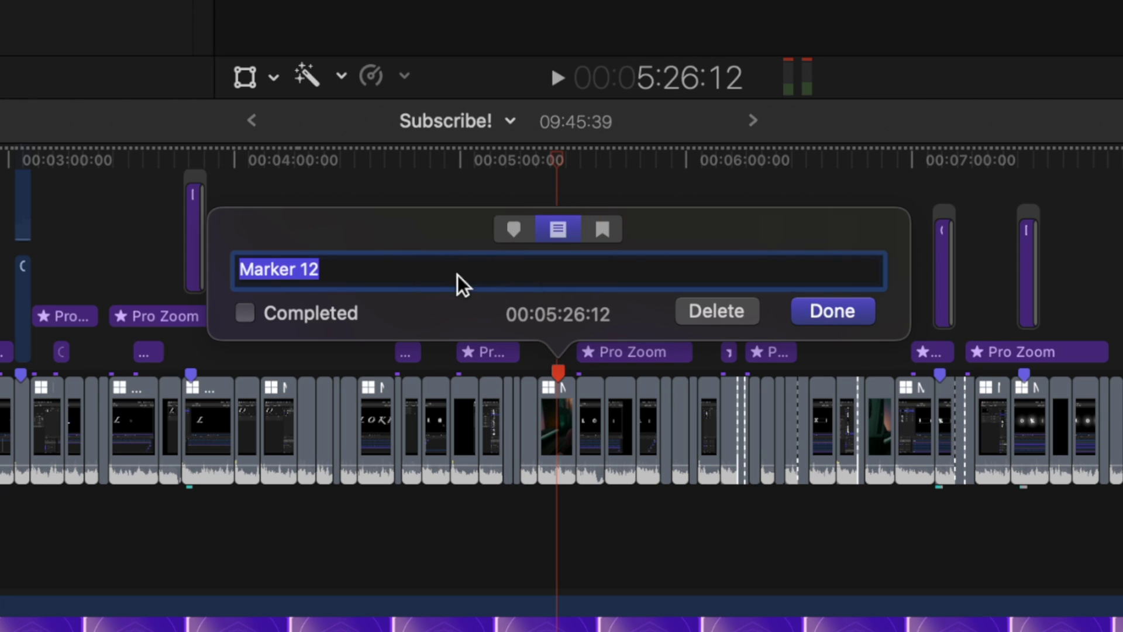
{"action": "type", "text": "Color Grad"}
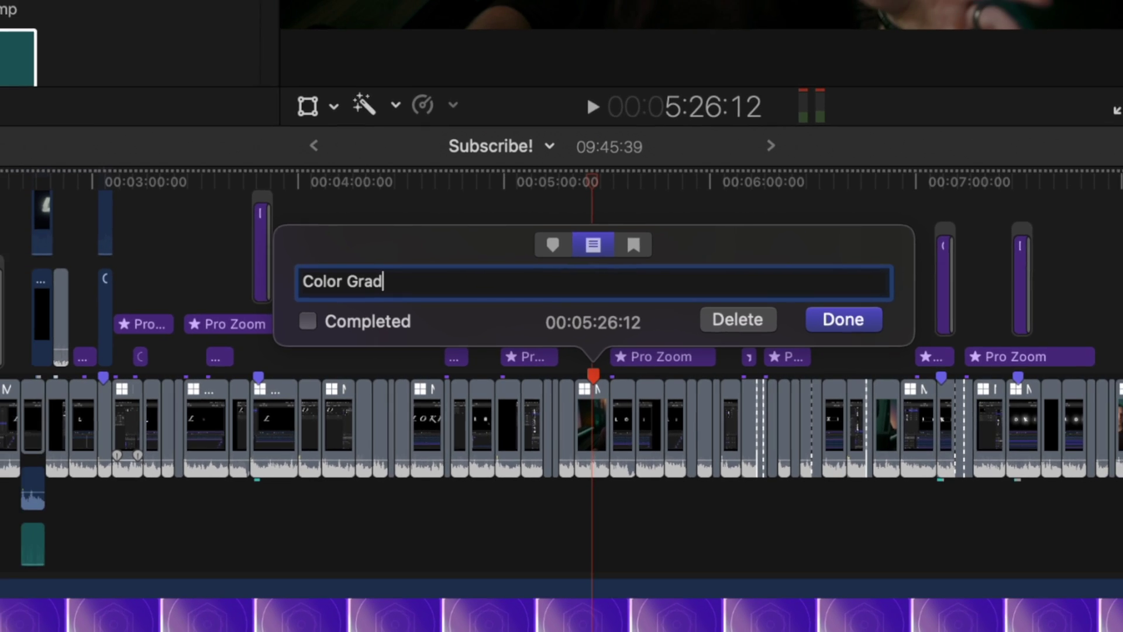
{"action": "key", "text": "BackSpace"}
{"action": "key", "text": "BackSpace"}
{"action": "key", "text": "BackSpace"}
{"action": "key", "text": "BackSpace"}
{"action": "key", "text": "BackSpace"}
{"action": "key", "text": "BackSpace"}
{"action": "key", "text": "BackSpace"}
{"action": "key", "text": "BackSpace"}
{"action": "key", "text": "BackSpace"}
{"action": "key", "text": "BackSpace"}
{"action": "type", "text": "Add In Graphics"}
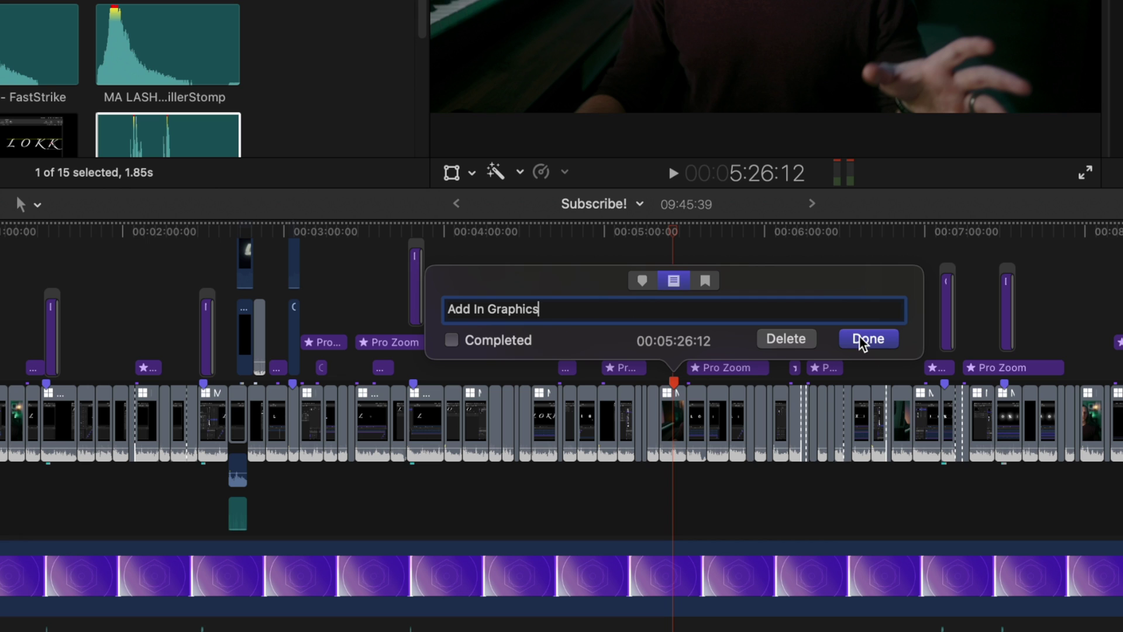
{"action": "left_click", "coordinate": [860, 337]}
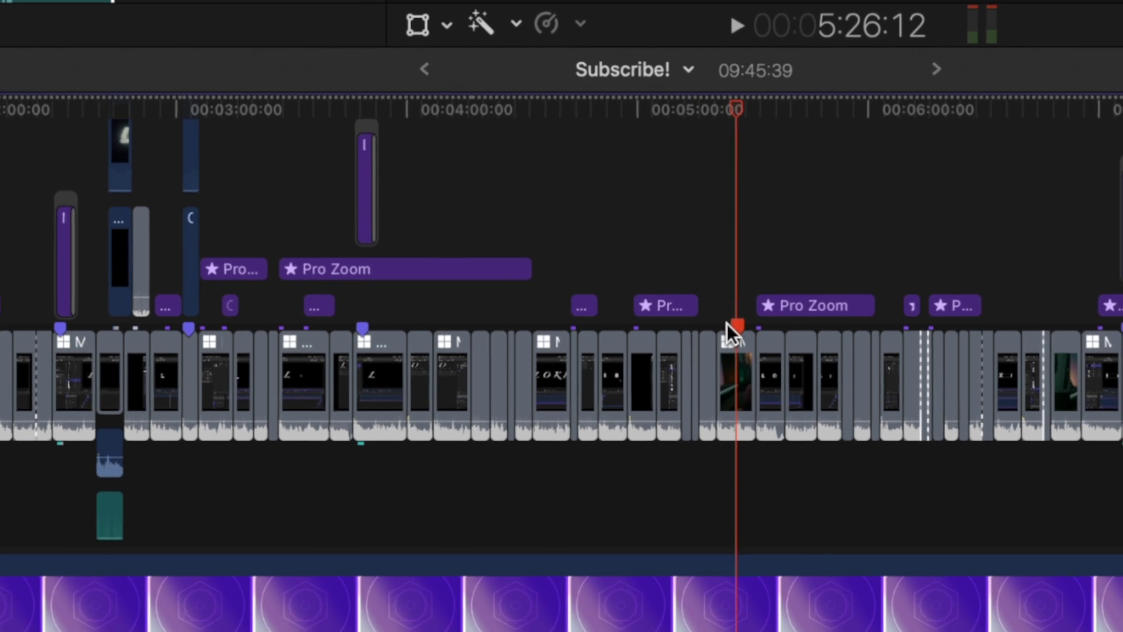
{"action": "double_click", "coordinate": [750, 320]}
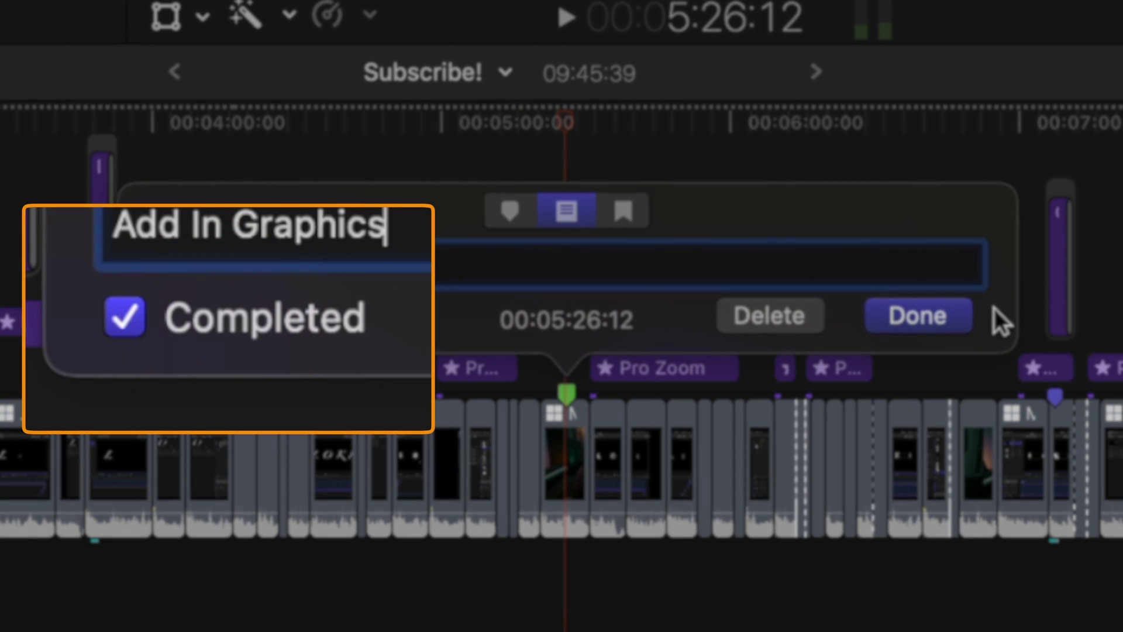
{"action": "left_click", "coordinate": [945, 316]}
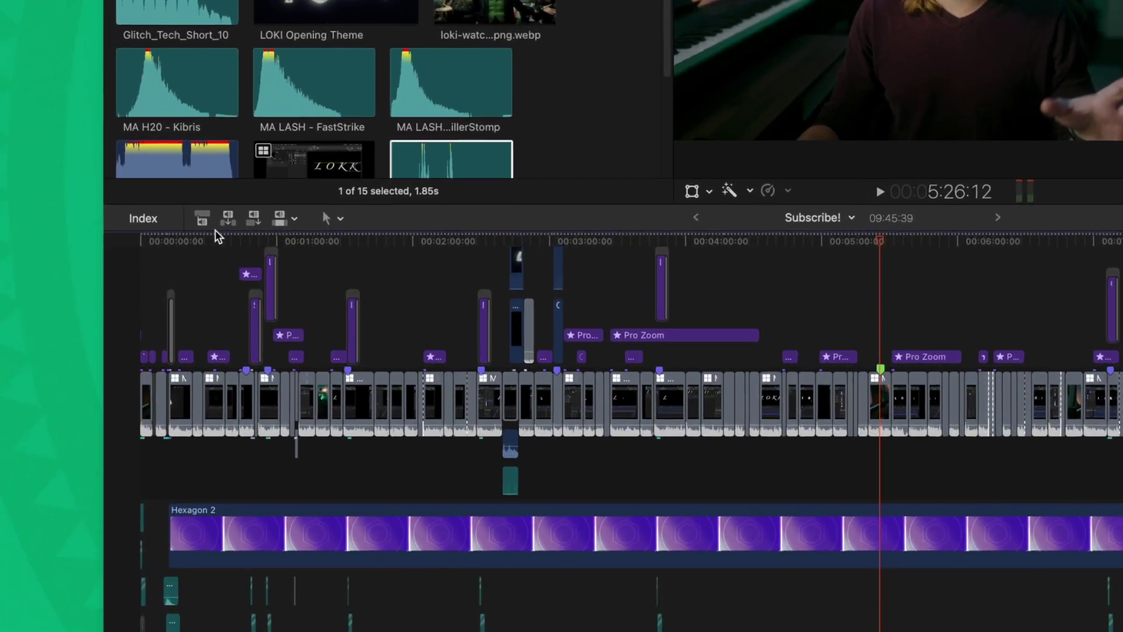
Show the Index's Tags list and jump the playhead through Markers 1 to 5
{"action": "left_click", "coordinate": [150, 344]}
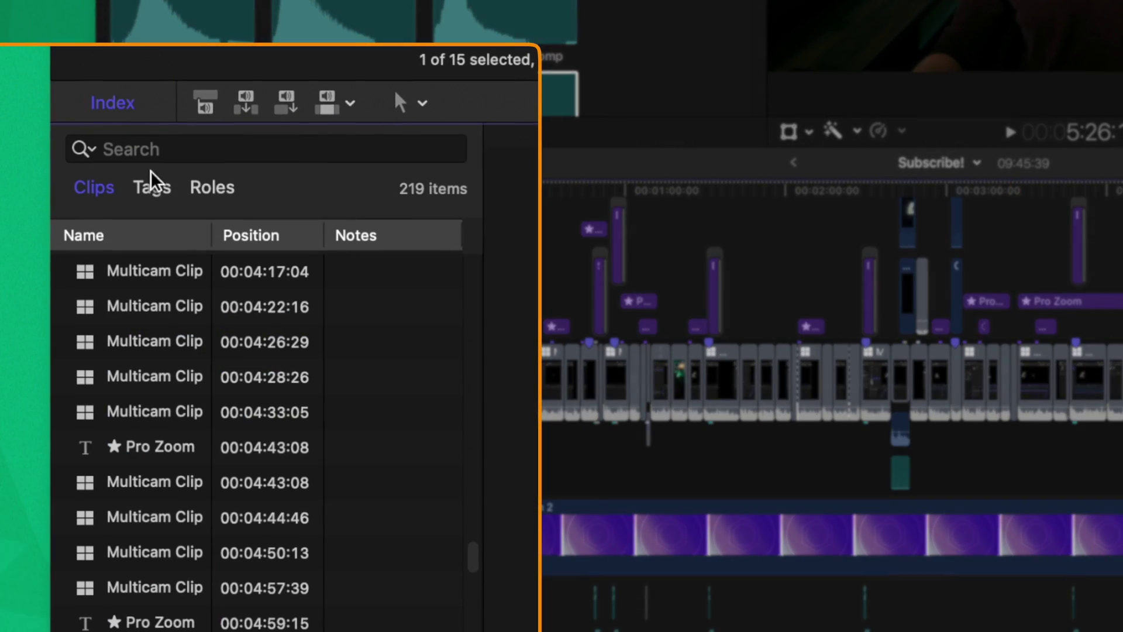
{"action": "left_click", "coordinate": [153, 189]}
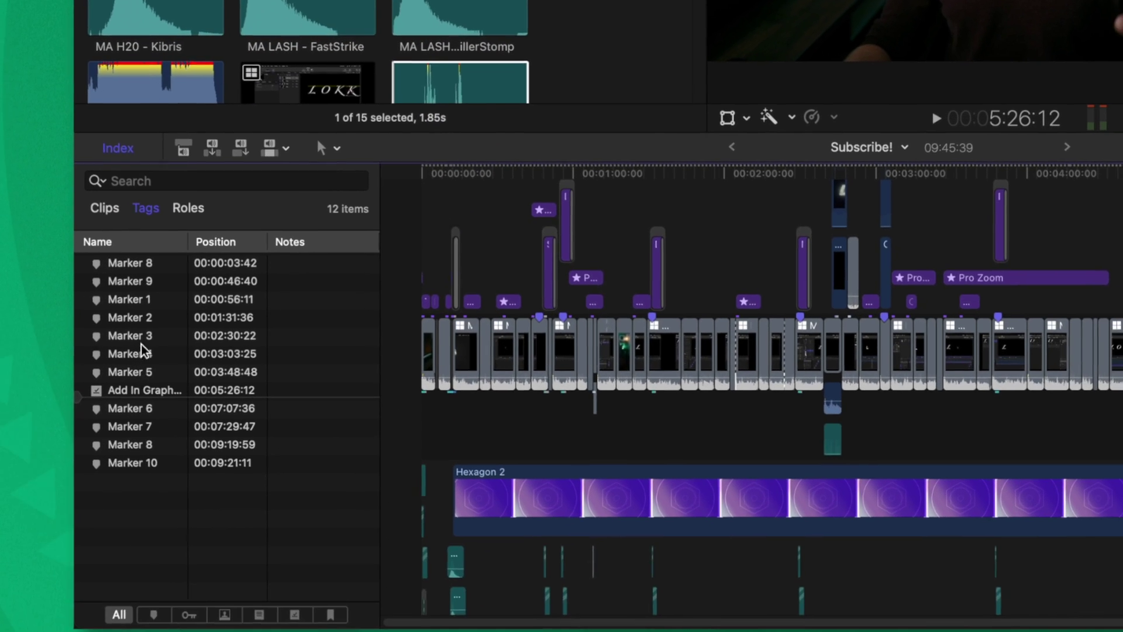
{"action": "left_click", "coordinate": [141, 321]}
{"action": "left_click", "coordinate": [117, 300]}
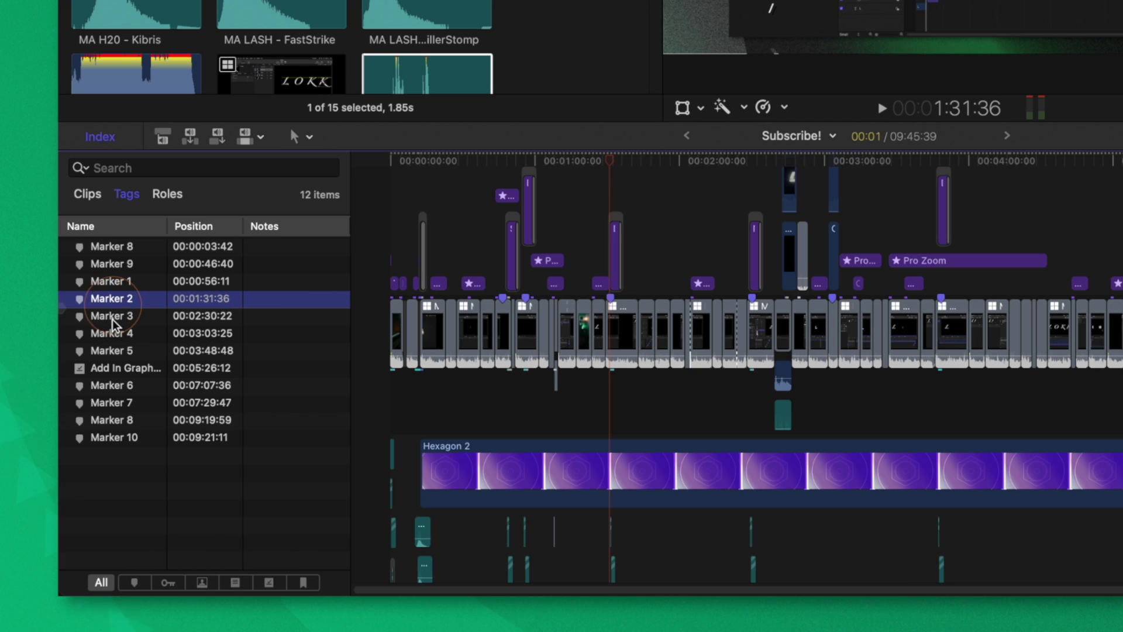
{"action": "left_click", "coordinate": [117, 318]}
{"action": "left_click", "coordinate": [117, 335]}
{"action": "left_click", "coordinate": [115, 356]}
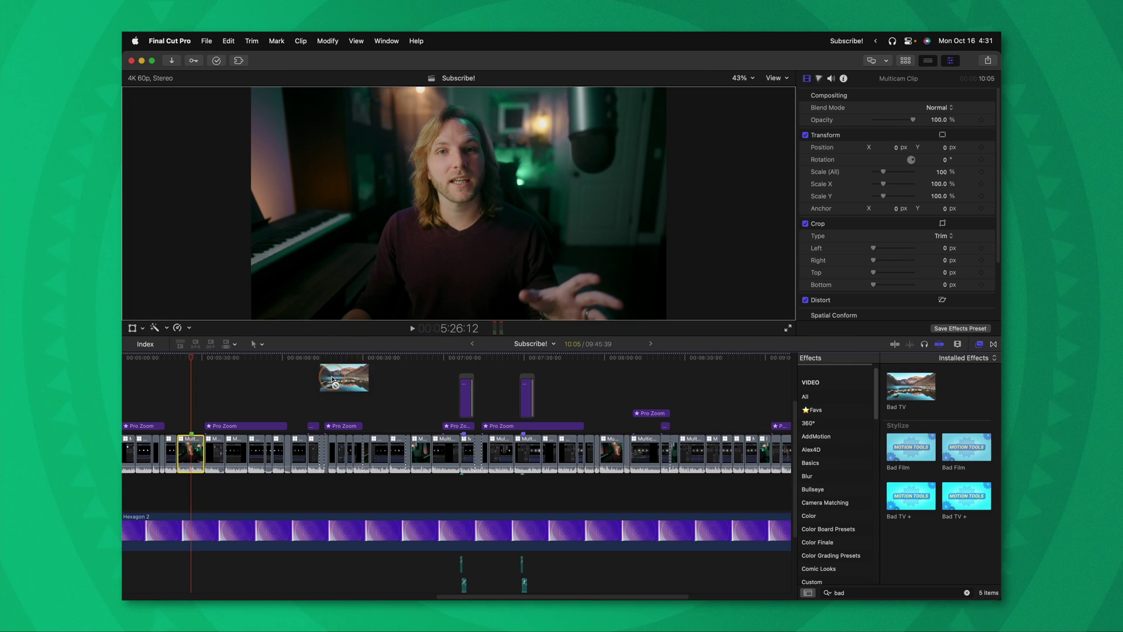
Drag the Bad TV effect, then the Gaussian effect, onto the clip at 00:05:26:12
{"action": "left_click_drag", "start_coordinate": [191, 450], "coordinate": [193, 451]}
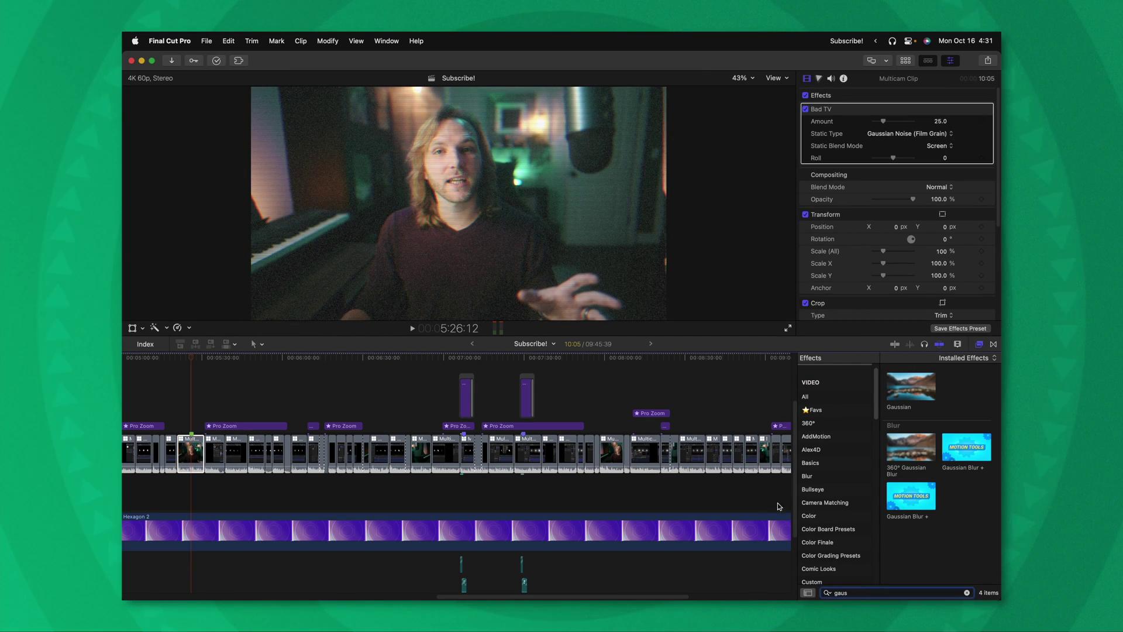
{"action": "left_click_drag", "start_coordinate": [194, 450], "coordinate": [194, 451]}
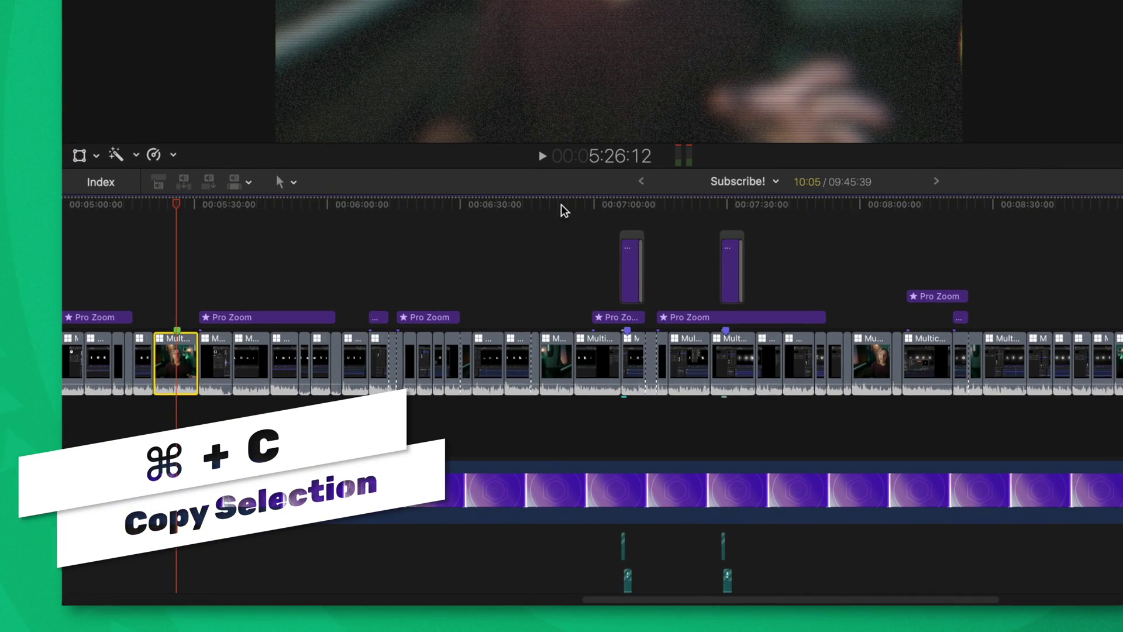
Select the clip at about 00:06:50 and paste the Bad TV and Gaussian effects onto it
{"action": "left_click", "coordinate": [552, 205]}
{"action": "key", "text": "c"}
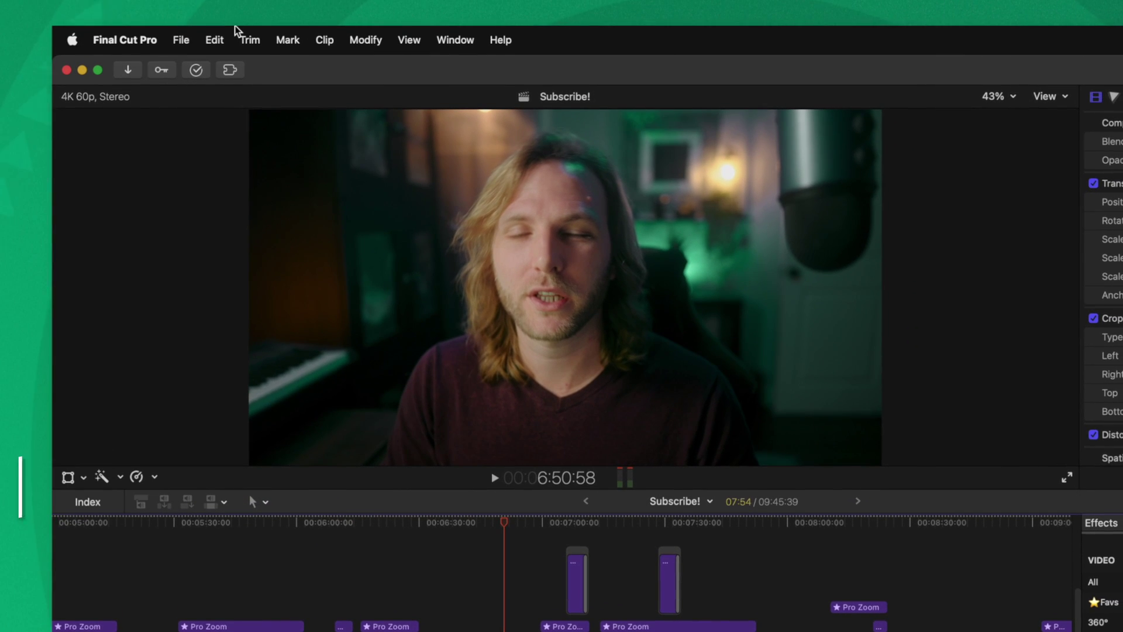
{"action": "left_click", "coordinate": [213, 35]}
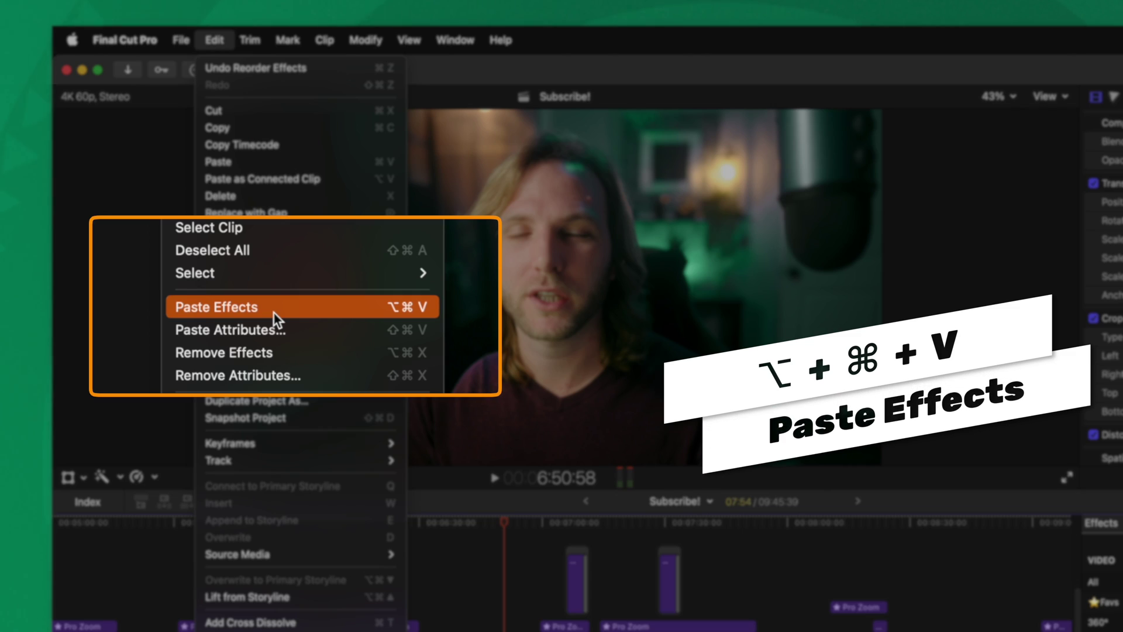
{"action": "left_click", "coordinate": [270, 308]}
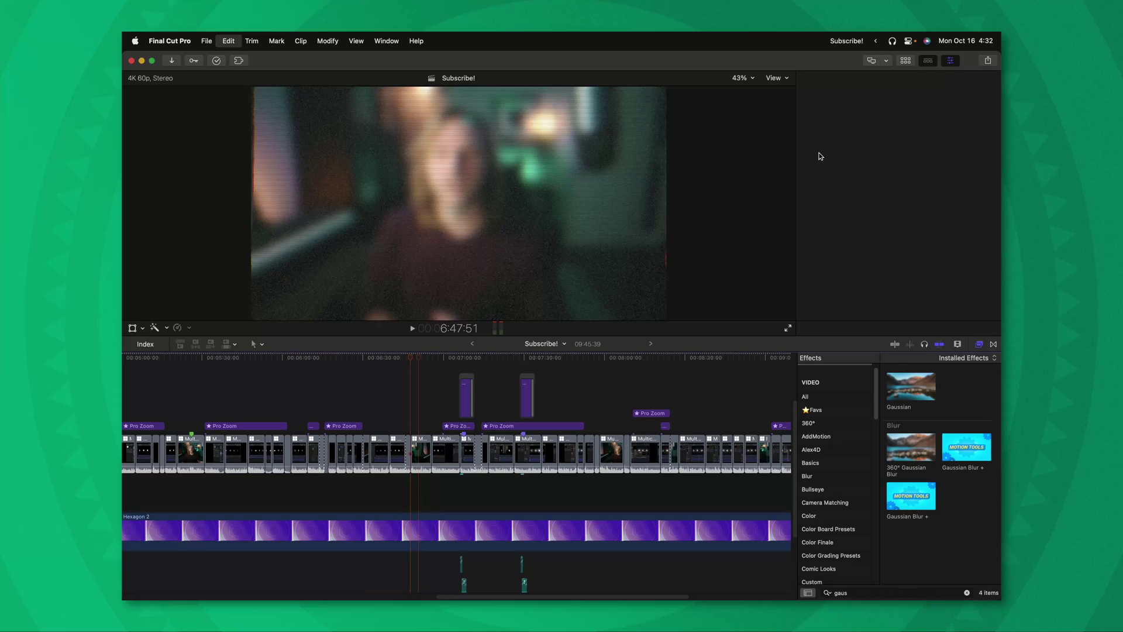
Select the unblurred clip, open Paste Attributes, and uncheck Bad TV
{"action": "left_click", "coordinate": [419, 444]}
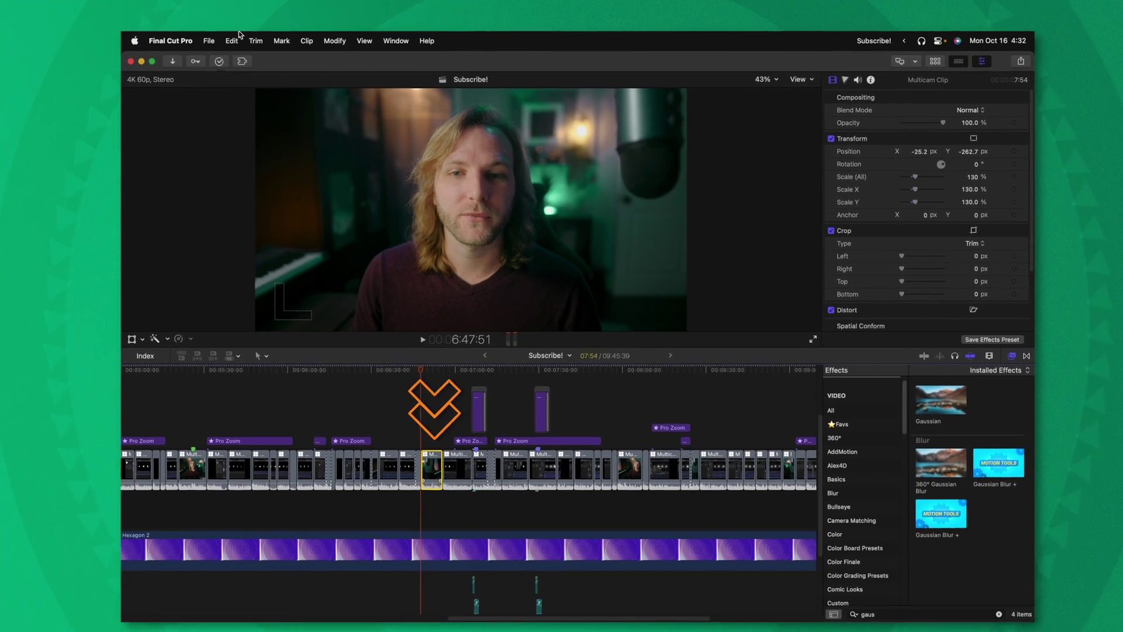
{"action": "left_click", "coordinate": [228, 41]}
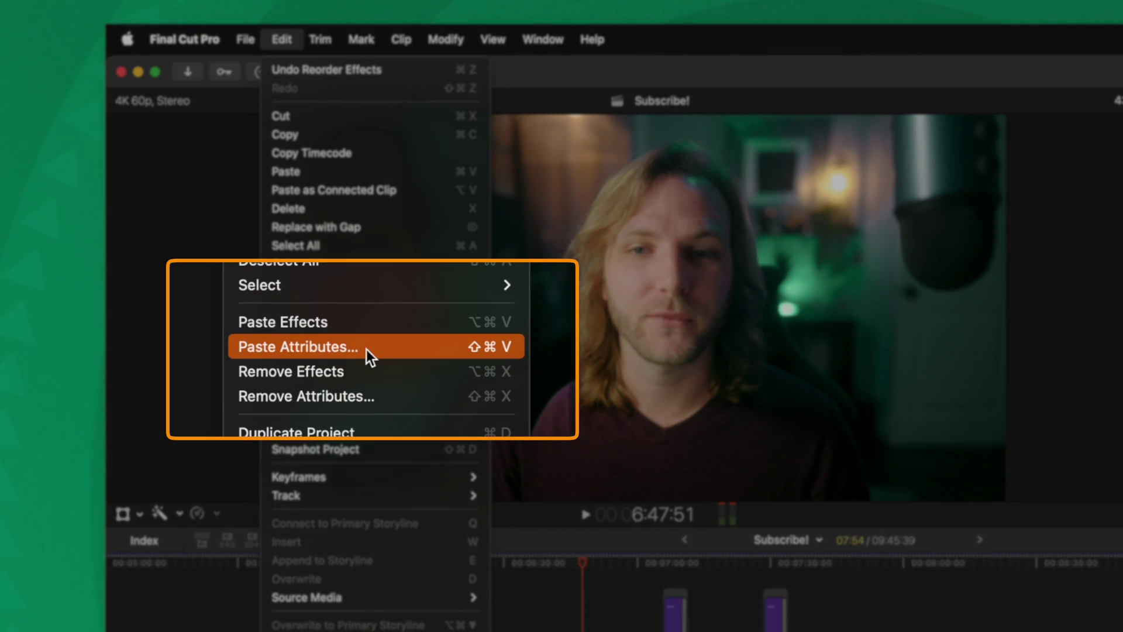
{"action": "left_click", "coordinate": [366, 349]}
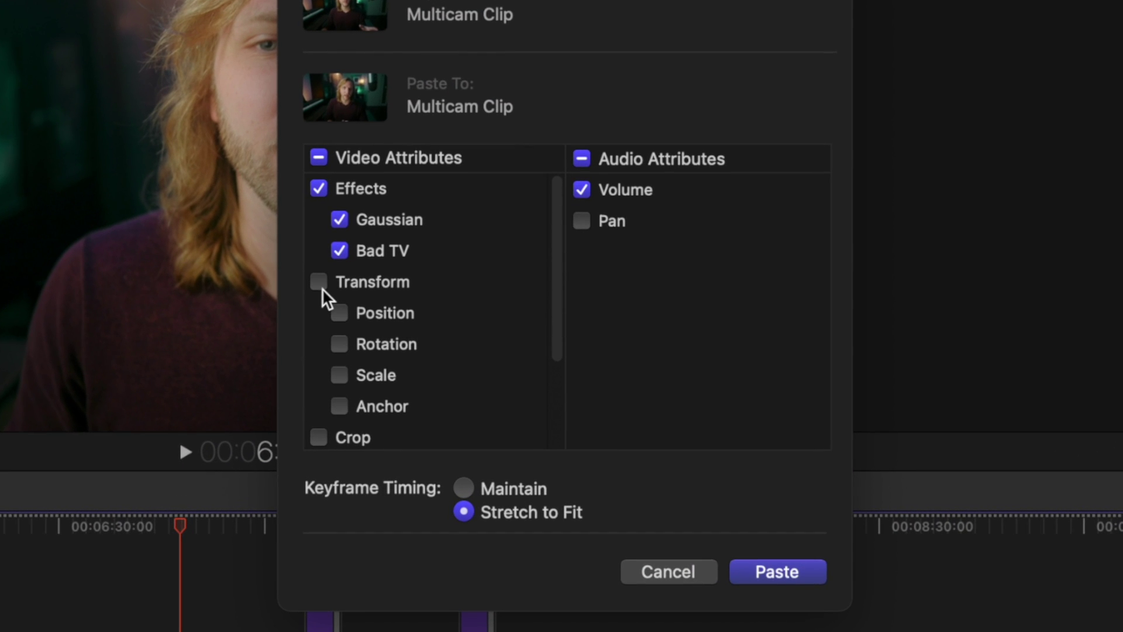
{"action": "left_click", "coordinate": [339, 251]}
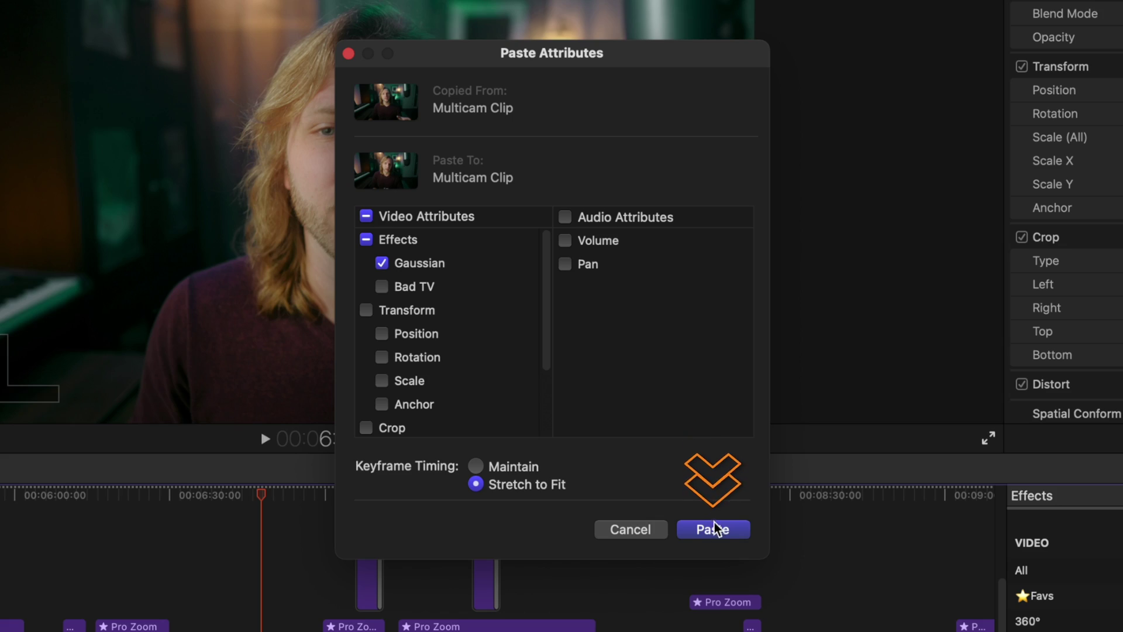
Paste only the Gaussian blur and check its Amount 50 setting in the Video inspector
{"action": "left_click", "coordinate": [714, 528]}
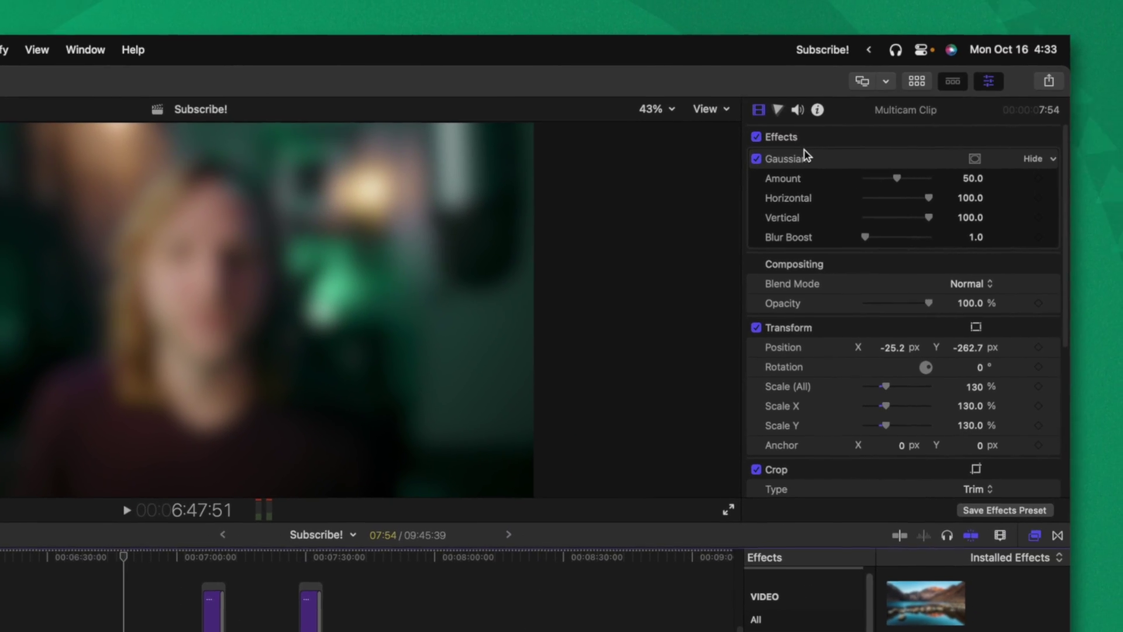
{"action": "left_click", "coordinate": [808, 156]}
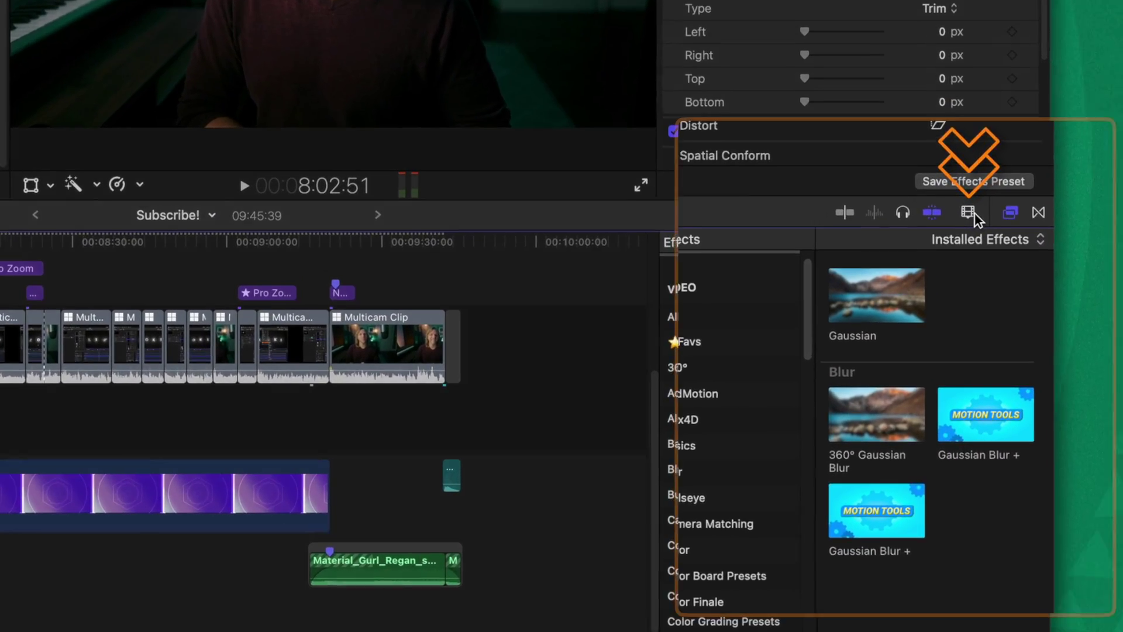
Enable Duplicate Ranges, then Option-drag a clip to duplicate it and zoom in on the striped repeat
{"action": "left_click", "coordinate": [975, 212]}
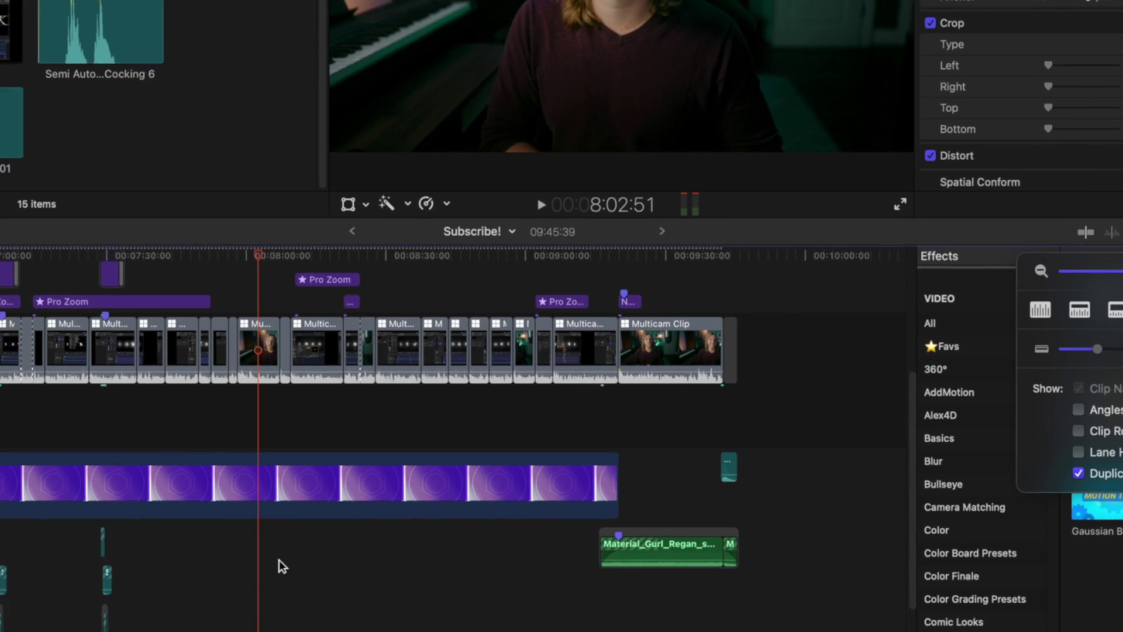
{"action": "left_click", "coordinate": [240, 546]}
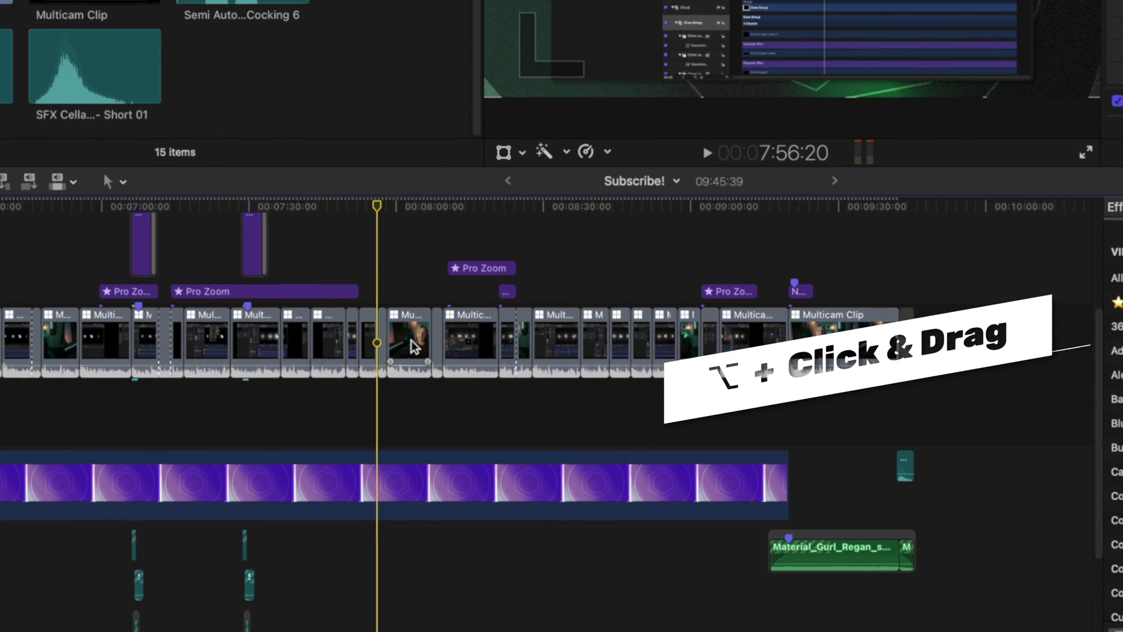
{"action": "left_click_drag", "start_coordinate": [415, 347], "coordinate": [439, 363]}
{"action": "key", "text": "super+equal"}
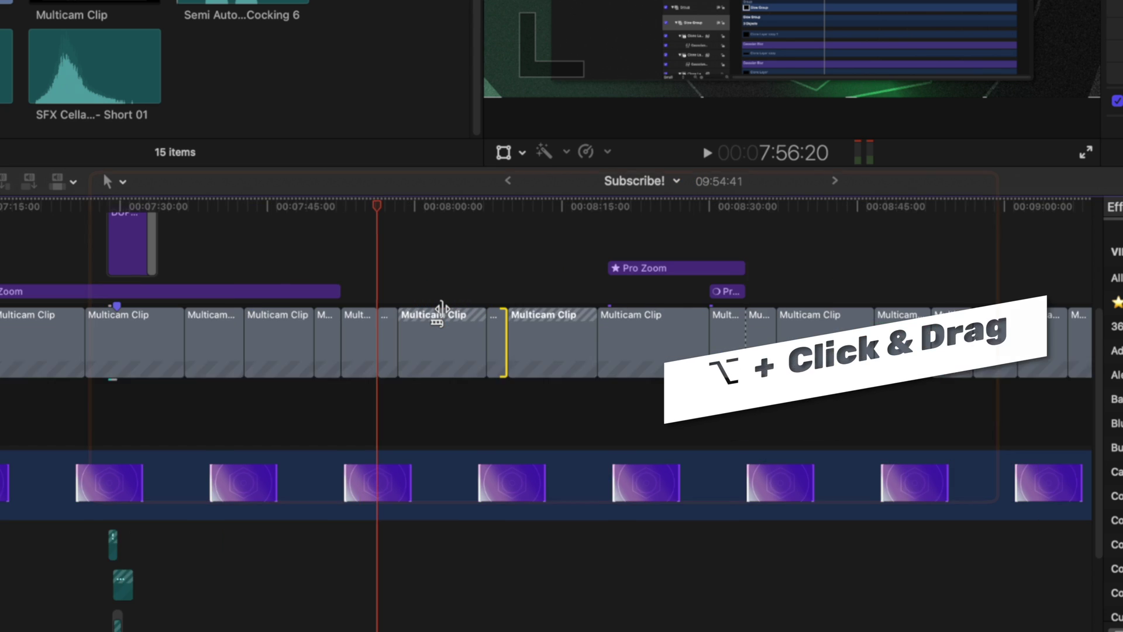
{"action": "scroll", "coordinate": [409, 297], "scroll_direction": "right", "scroll_amount": 10}
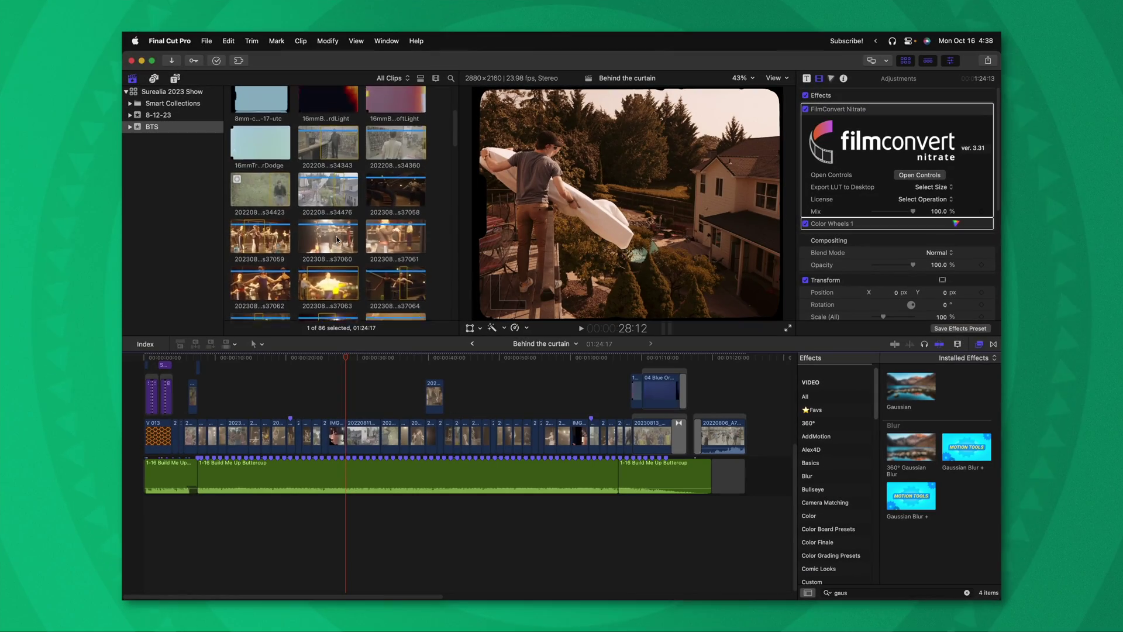
Apply the Unused filter (Control+U) in the browser, then scroll down and select a second unused clip
{"action": "scroll", "coordinate": [336, 239], "scroll_direction": "down", "scroll_amount": 4}
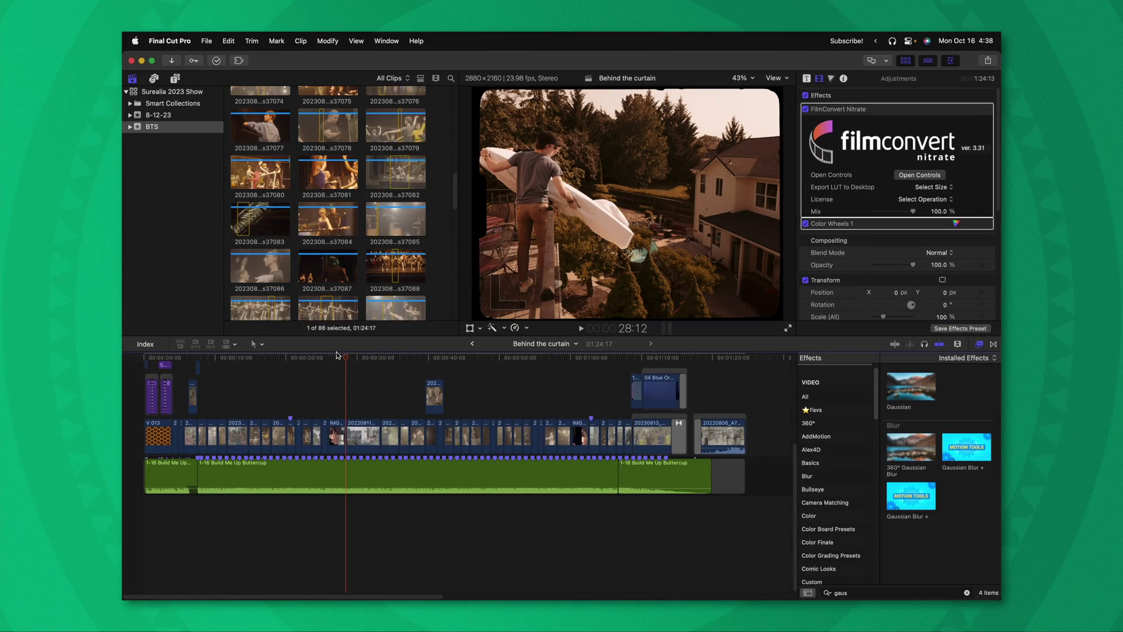
{"action": "scroll", "coordinate": [370, 211], "scroll_direction": "up", "scroll_amount": 9}
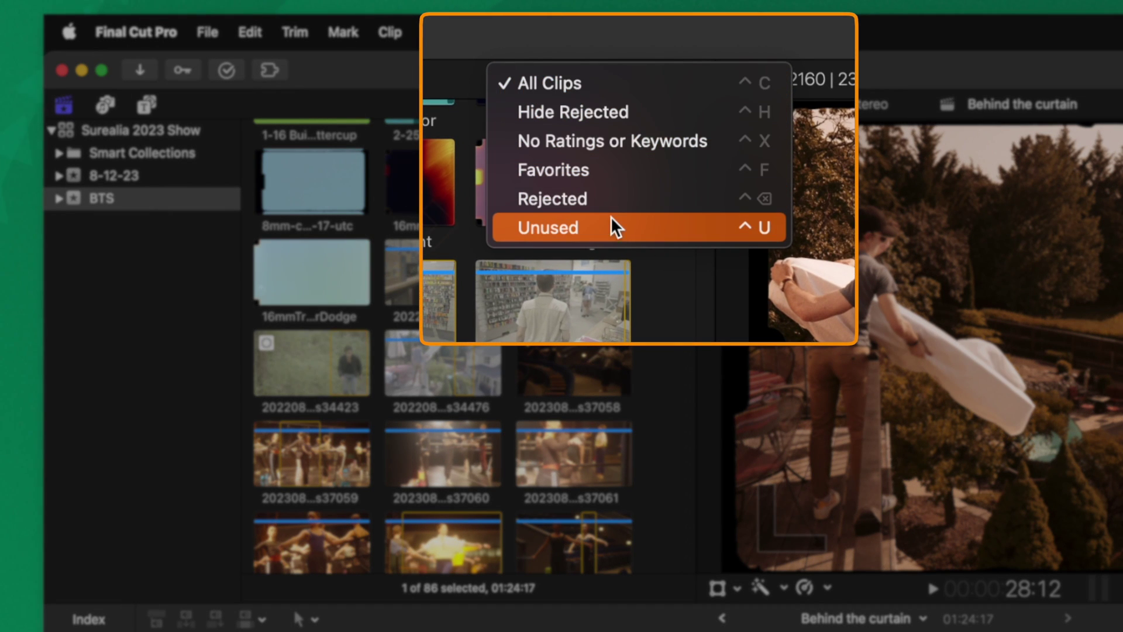
{"action": "left_click", "coordinate": [608, 230]}
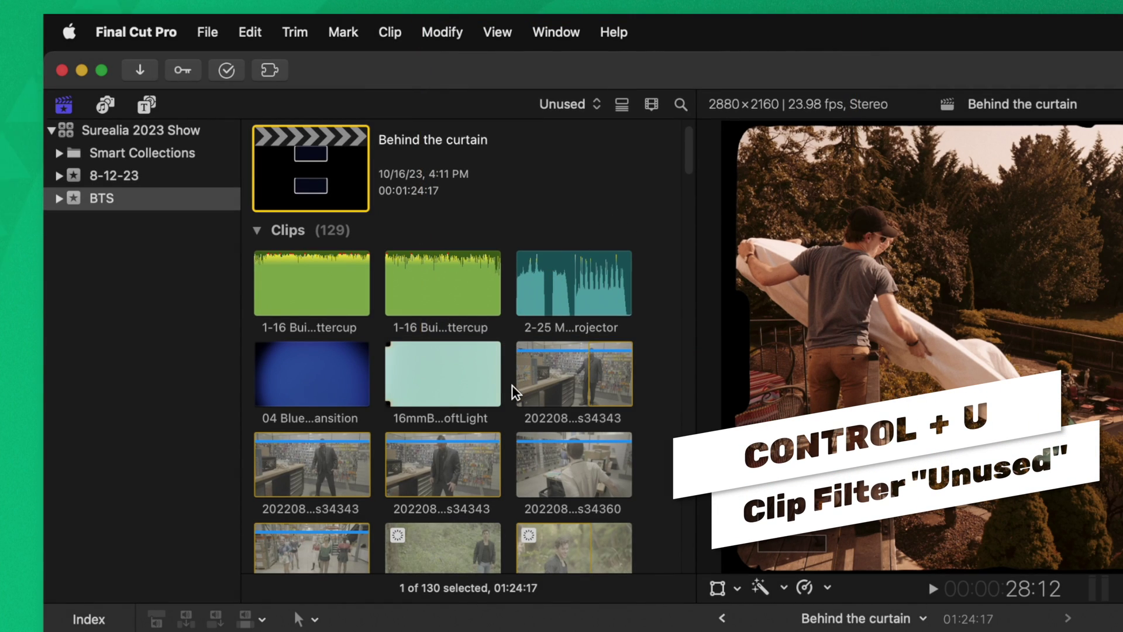
{"action": "scroll", "coordinate": [512, 386], "scroll_direction": "down", "scroll_amount": 15}
{"action": "scroll", "coordinate": [612, 367], "scroll_direction": "down", "scroll_amount": 8}
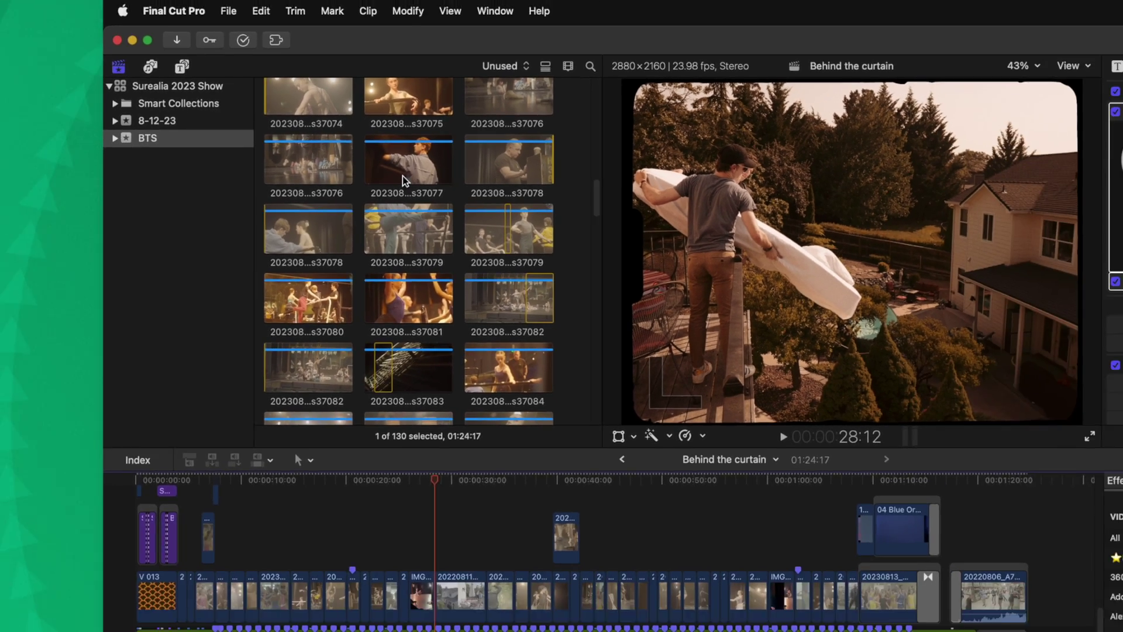
{"action": "scroll", "coordinate": [534, 293], "scroll_direction": "down", "scroll_amount": 20}
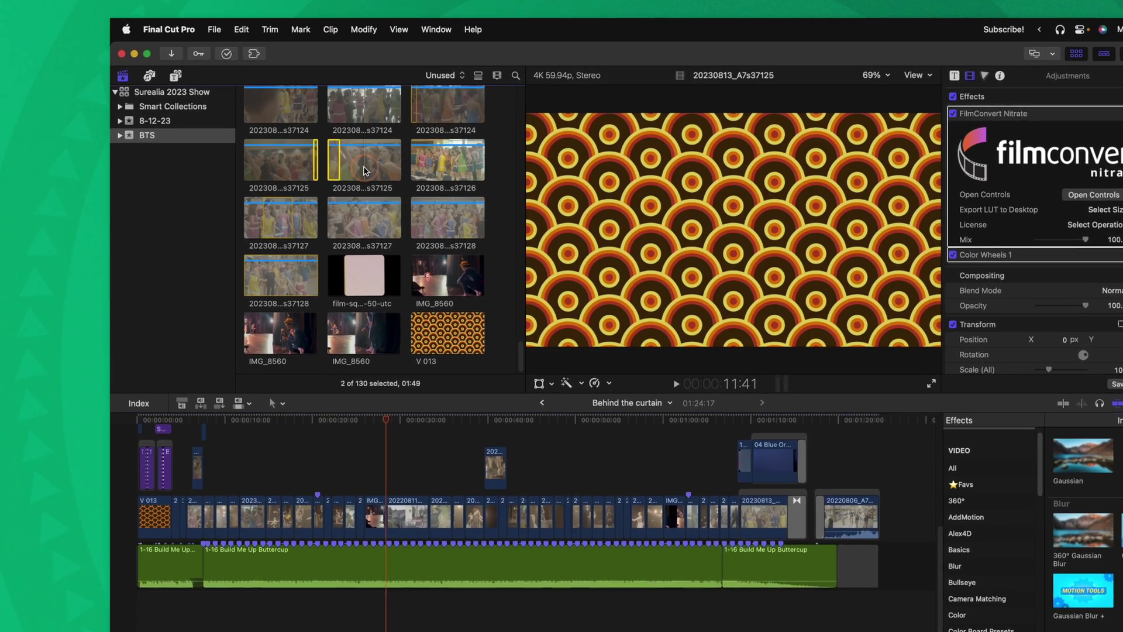
{"action": "left_click", "coordinate": [328, 157]}
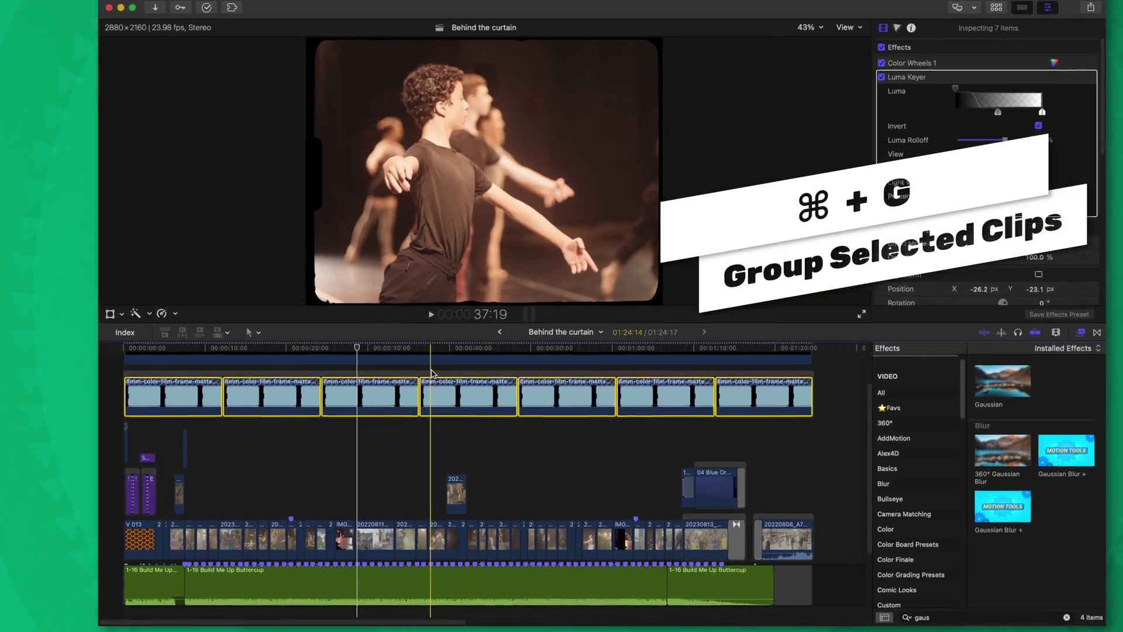
Group the film-matte clips into a storyline with Cmd+G, move it later, and slide one clip within it
{"action": "key", "text": "super+g"}
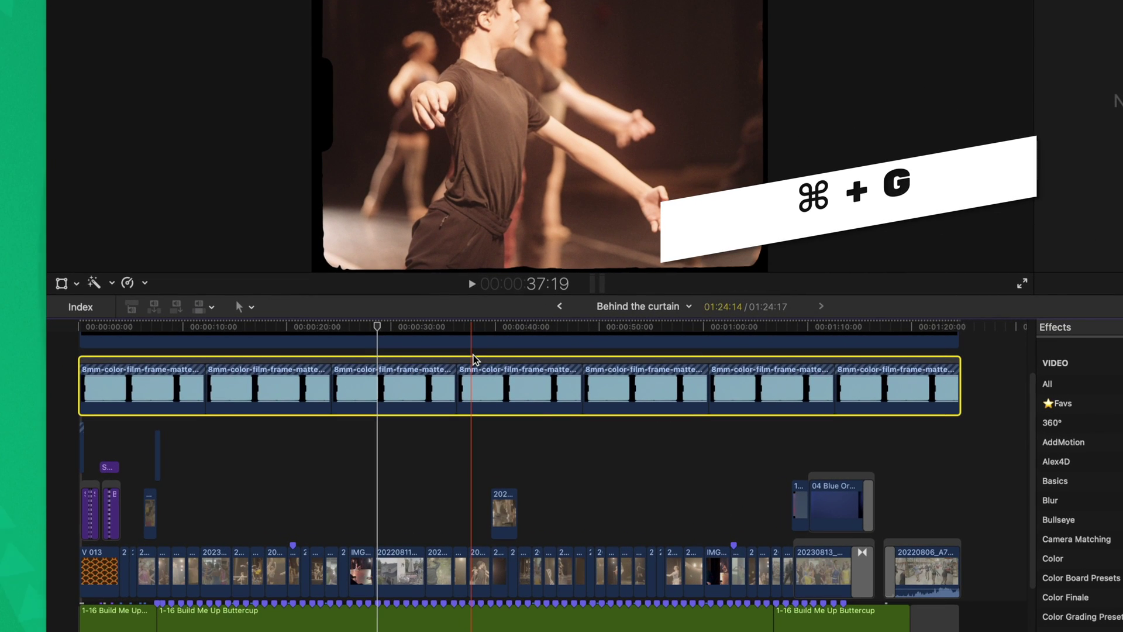
{"action": "left_click_drag", "start_coordinate": [474, 363], "coordinate": [554, 374]}
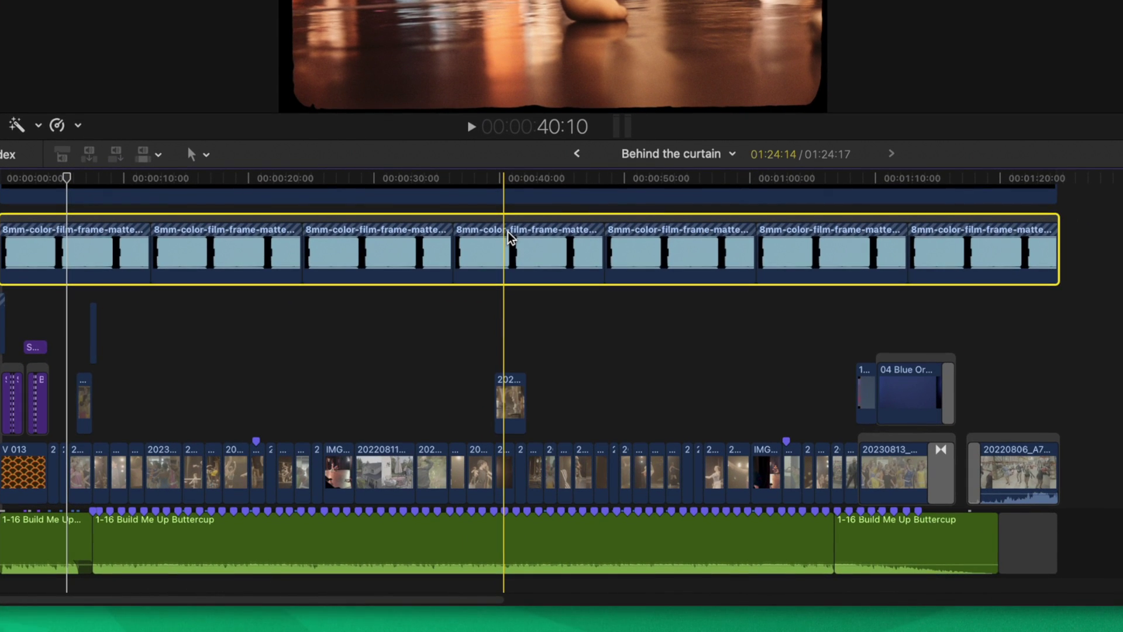
{"action": "scroll", "coordinate": [1063, 498], "scroll_direction": "down", "scroll_amount": 2}
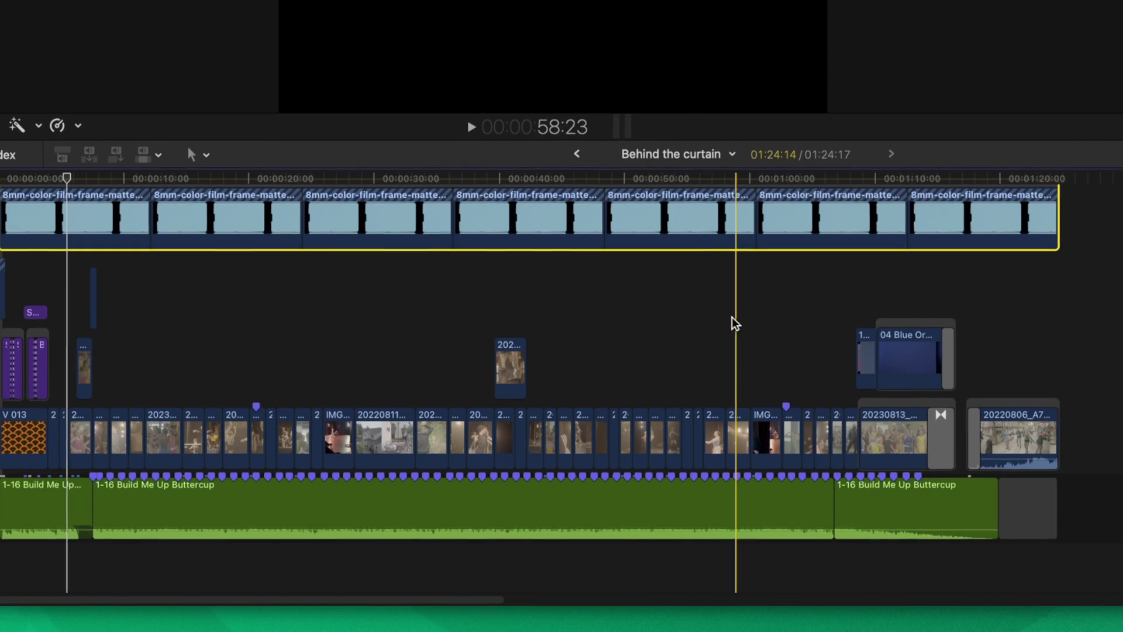
{"action": "scroll", "coordinate": [717, 315], "scroll_direction": "up", "scroll_amount": 5}
{"action": "left_click", "coordinate": [271, 221]}
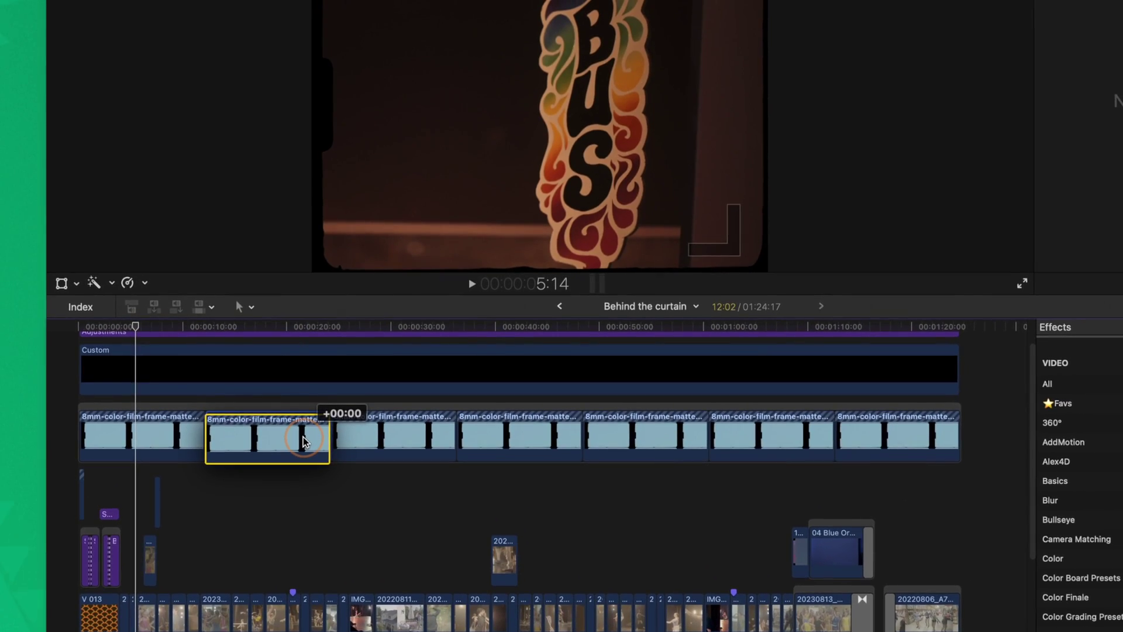
{"action": "left_click_drag", "start_coordinate": [304, 441], "coordinate": [621, 427]}
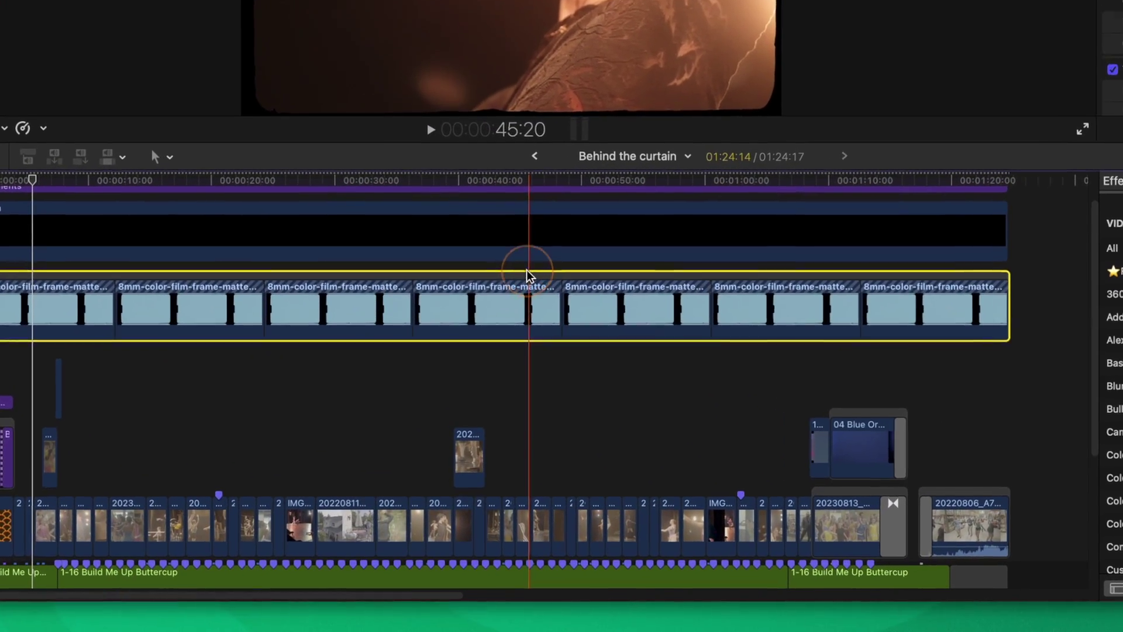
Lift all the 8mm clips from the storyline into separate connected clips, then select the middle one
{"action": "left_click", "coordinate": [61, 308]}
{"action": "left_click", "coordinate": [959, 310], "text": "shift"}
{"action": "right_click", "coordinate": [902, 305]}
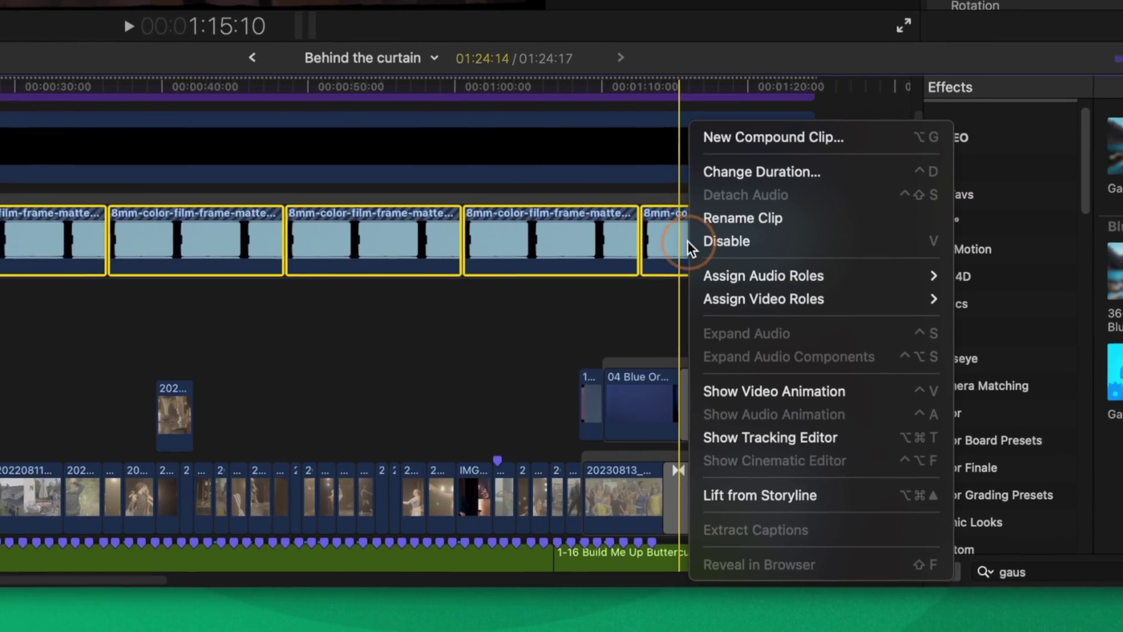
{"action": "left_click", "coordinate": [744, 490]}
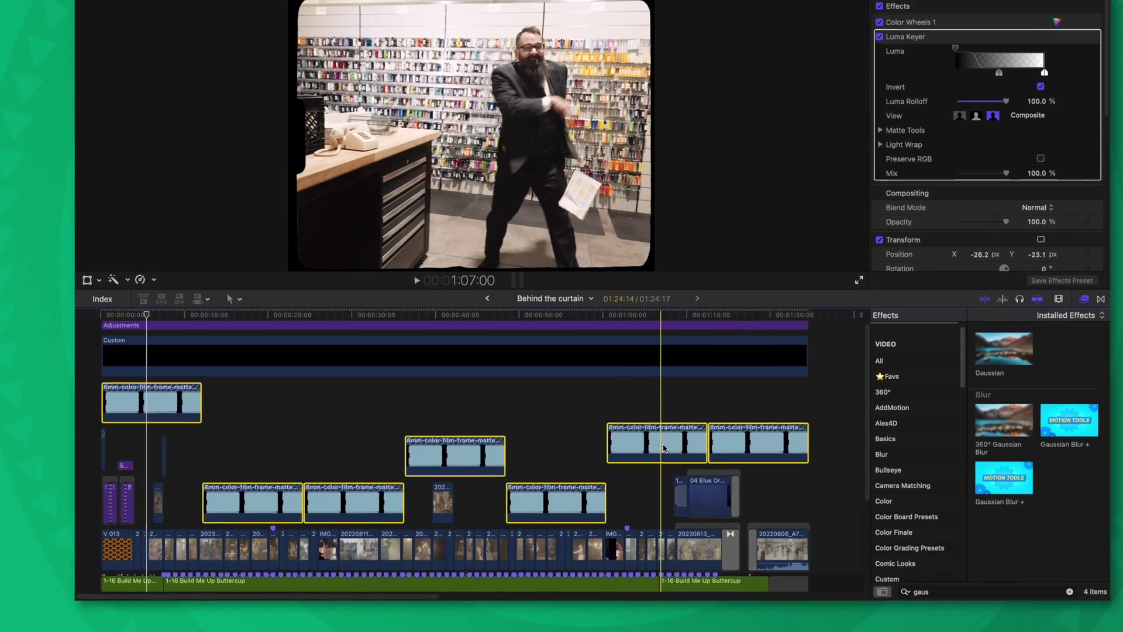
{"action": "left_click", "coordinate": [513, 403]}
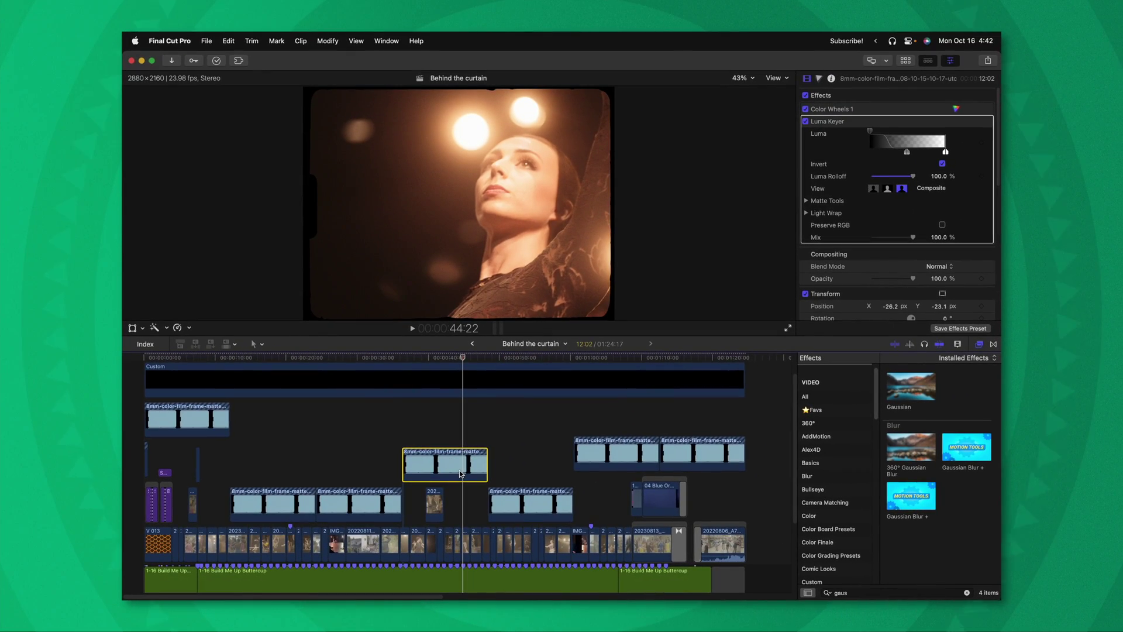
Wrap the lone 8mm clip in its own storyline, then apply Automatic Speed (40%) to the selected clips
{"action": "key", "text": "super+g"}
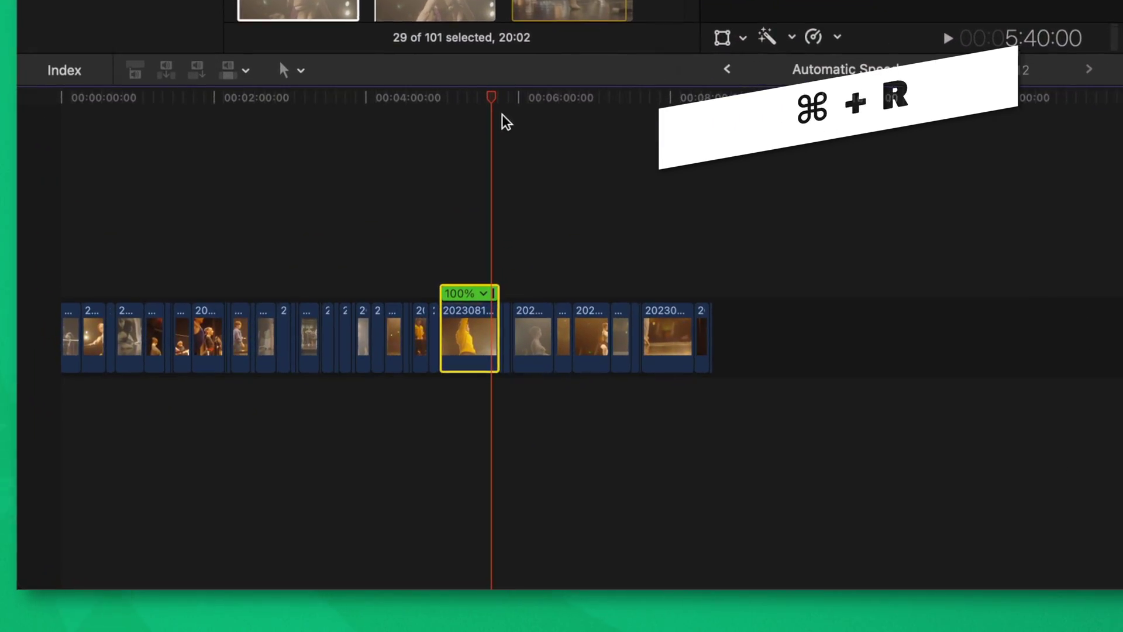
{"action": "left_click", "coordinate": [465, 316]}
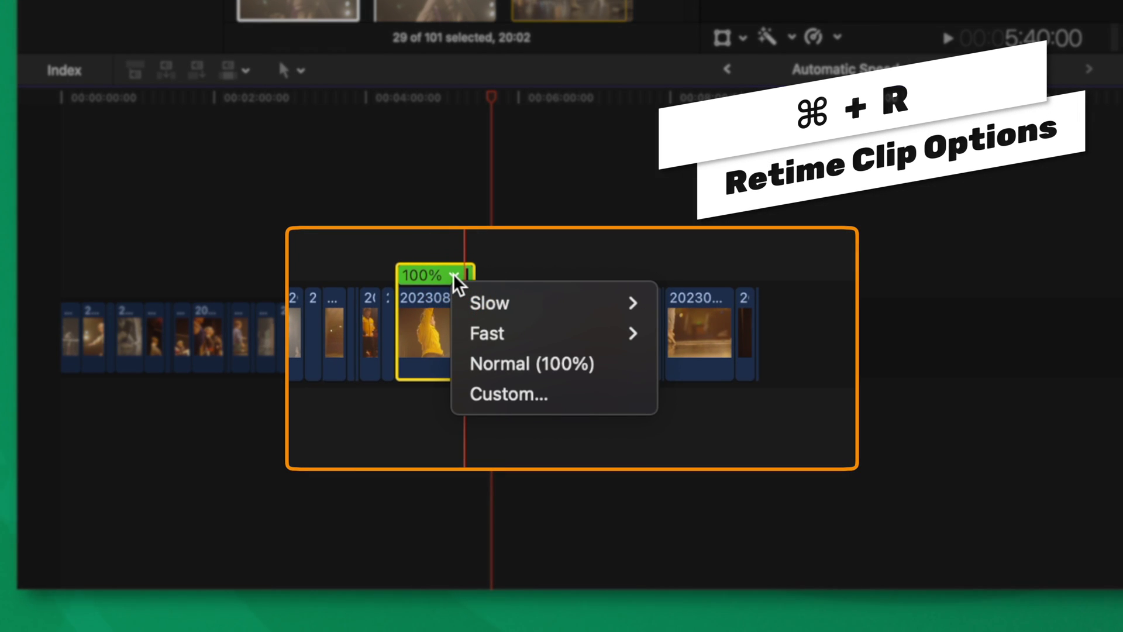
{"action": "mouse_move", "coordinate": [506, 300]}
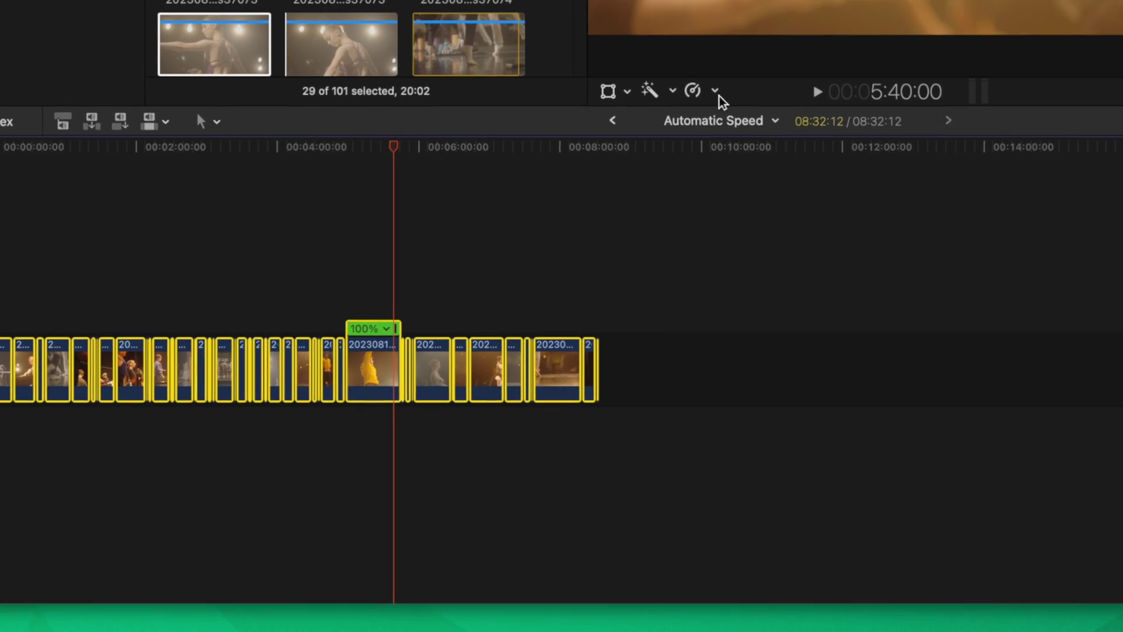
{"action": "left_click", "coordinate": [790, 58]}
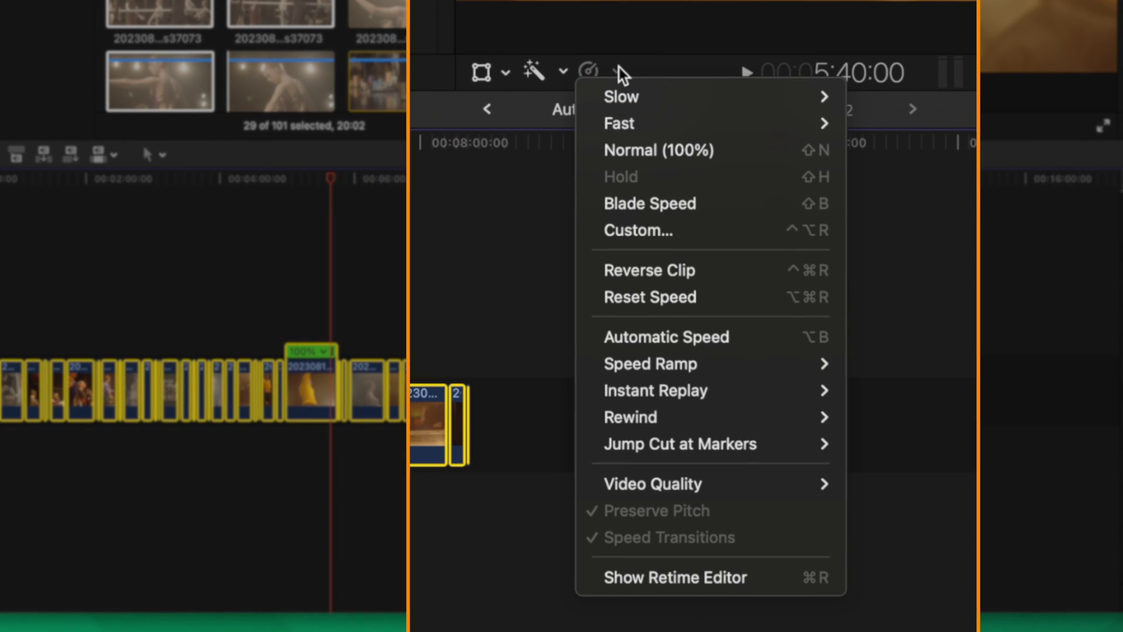
{"action": "left_click", "coordinate": [700, 338]}
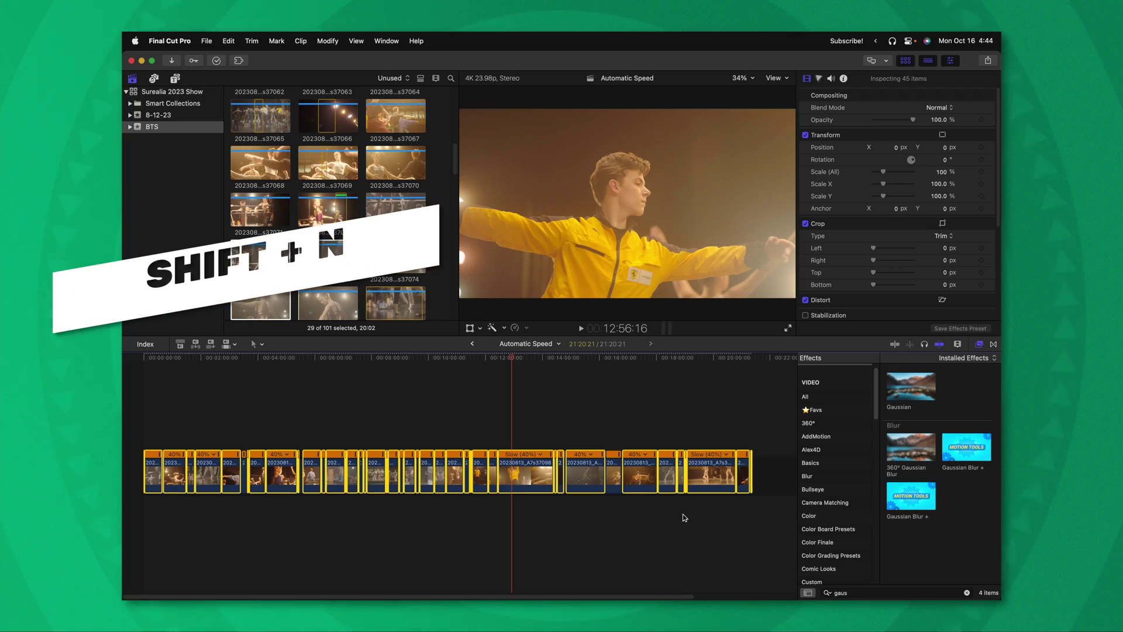
Reset the clips to Normal (100%), then stretch 20230813_A7s37083 to Slow (4%) and play it back
{"action": "key", "text": "shift+n"}
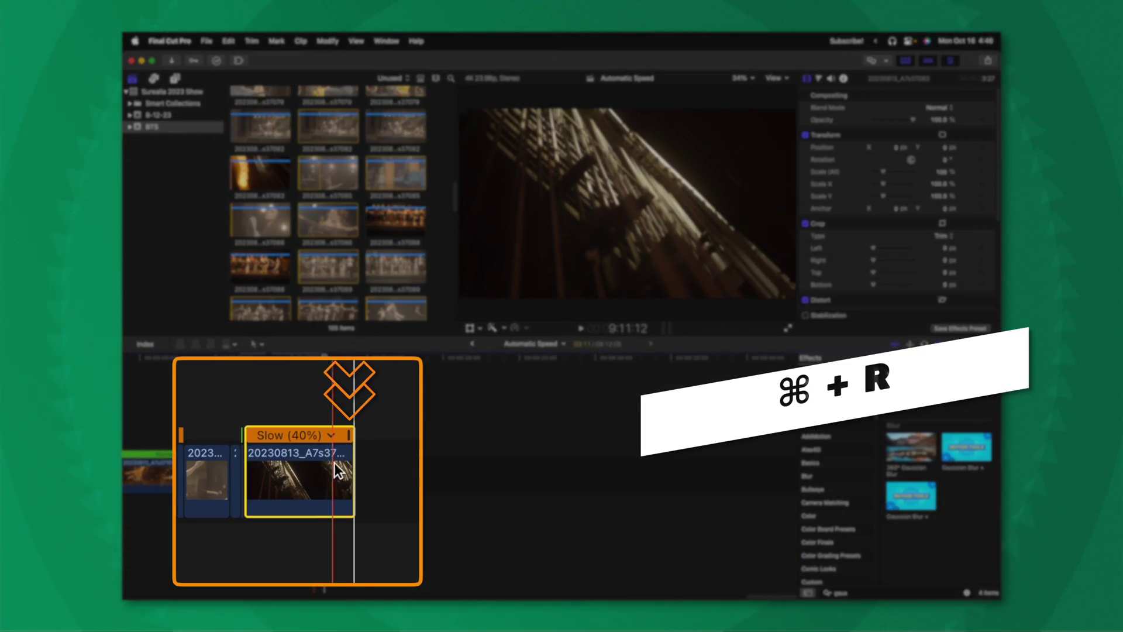
{"action": "left_click_drag", "start_coordinate": [327, 447], "coordinate": [467, 454]}
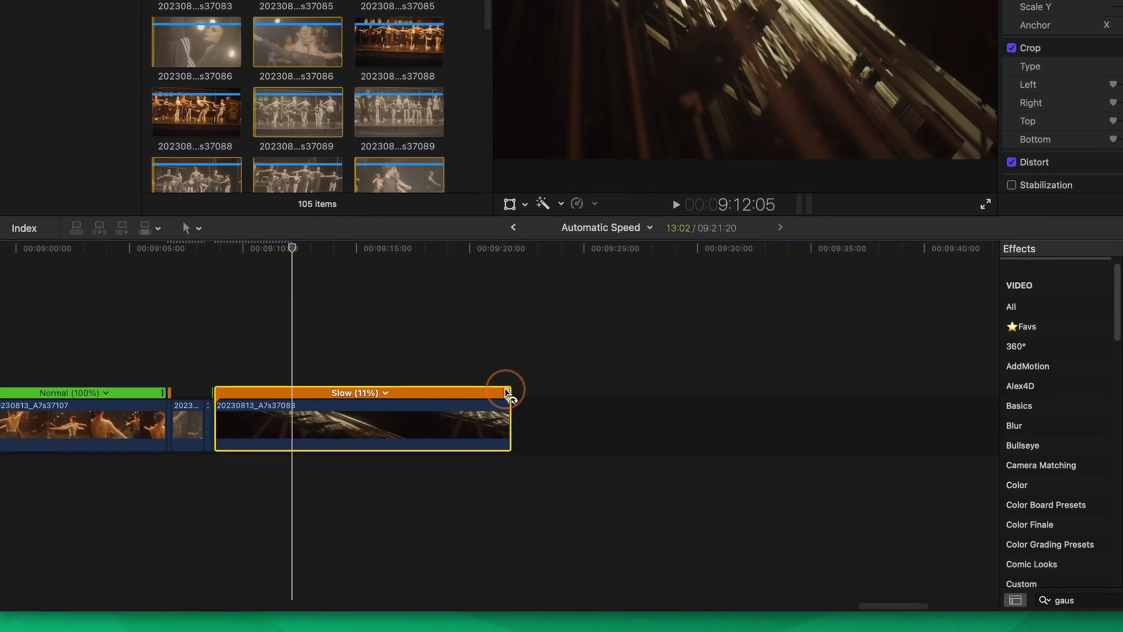
{"action": "left_click_drag", "start_coordinate": [507, 393], "coordinate": [603, 390]}
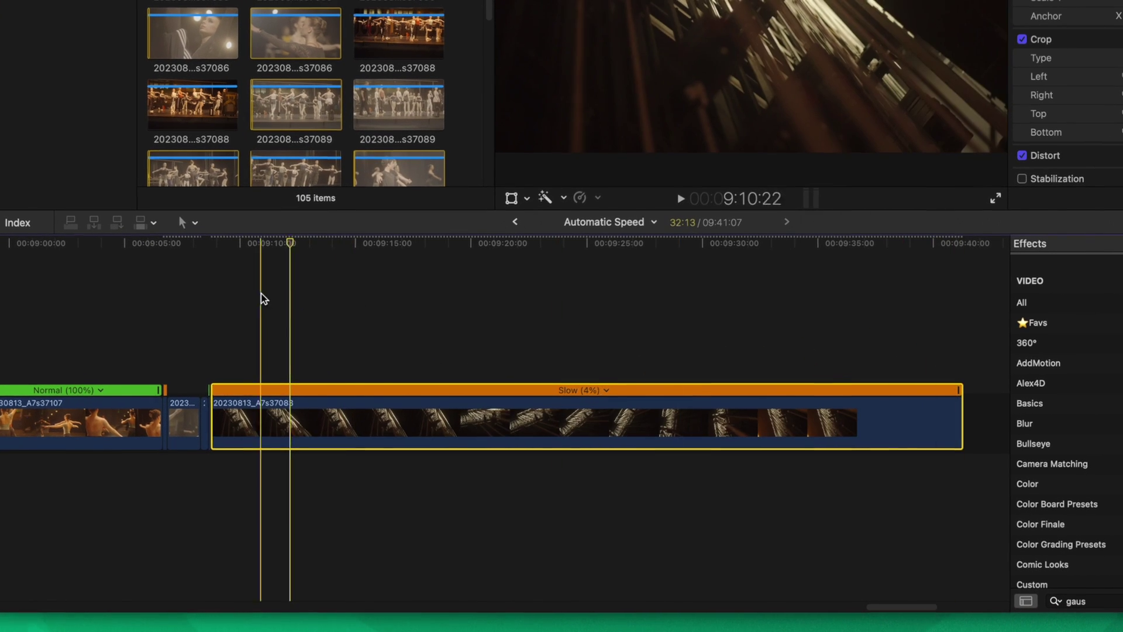
{"action": "key", "text": "space"}
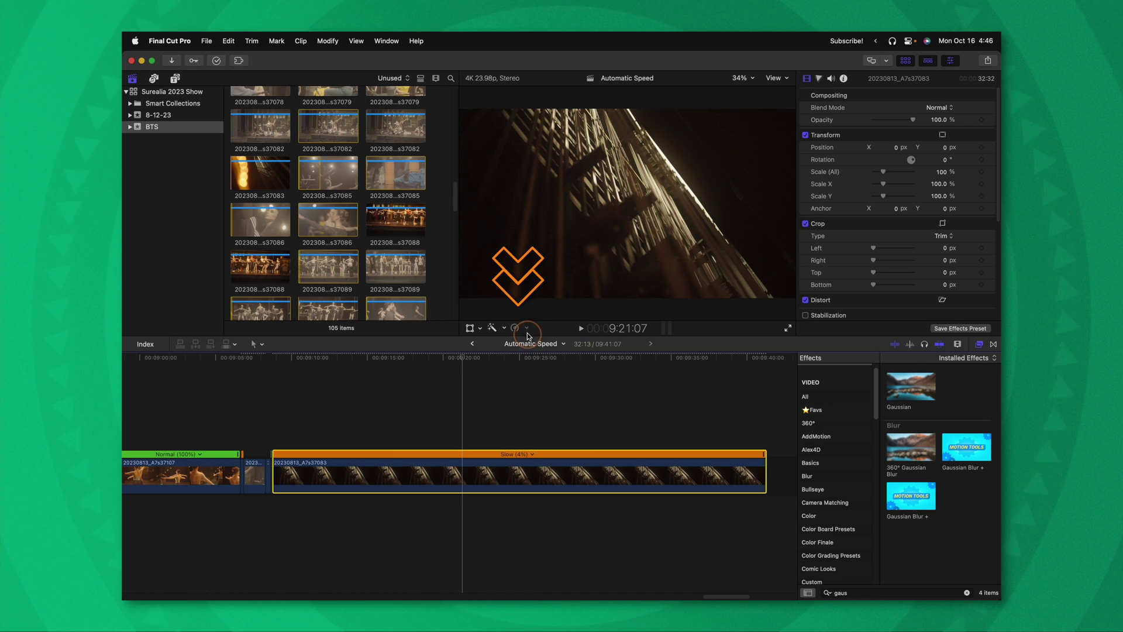
Reveal the Retime Video Quality choices: Normal, Nearest Frame, Frame Blending and Optical Flow
{"action": "left_click", "coordinate": [527, 331]}
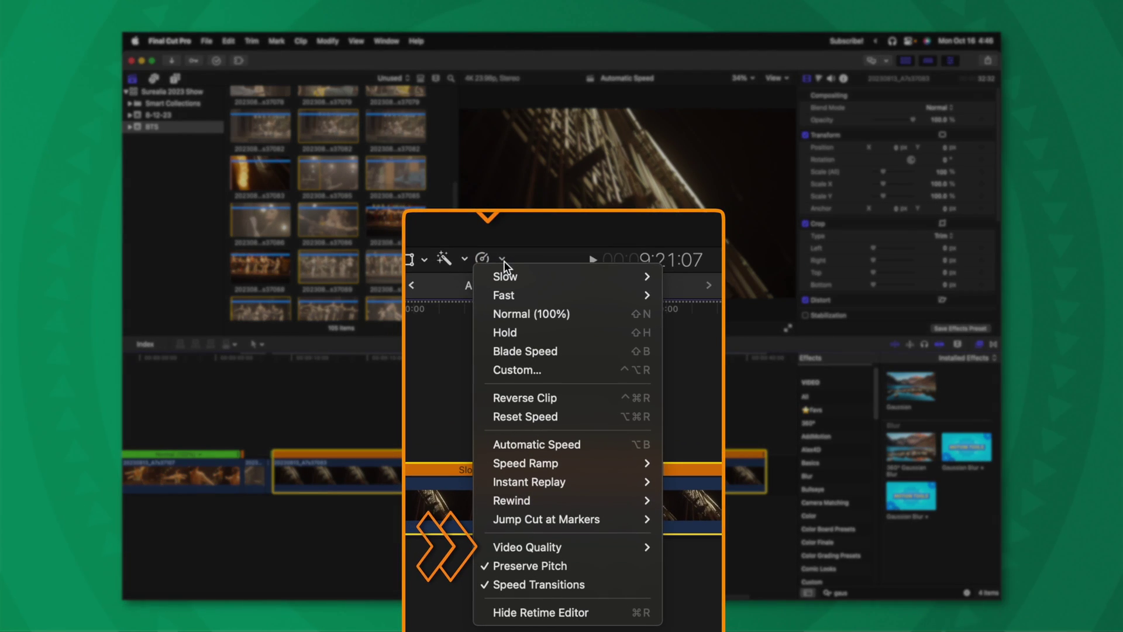
{"action": "mouse_move", "coordinate": [570, 541]}
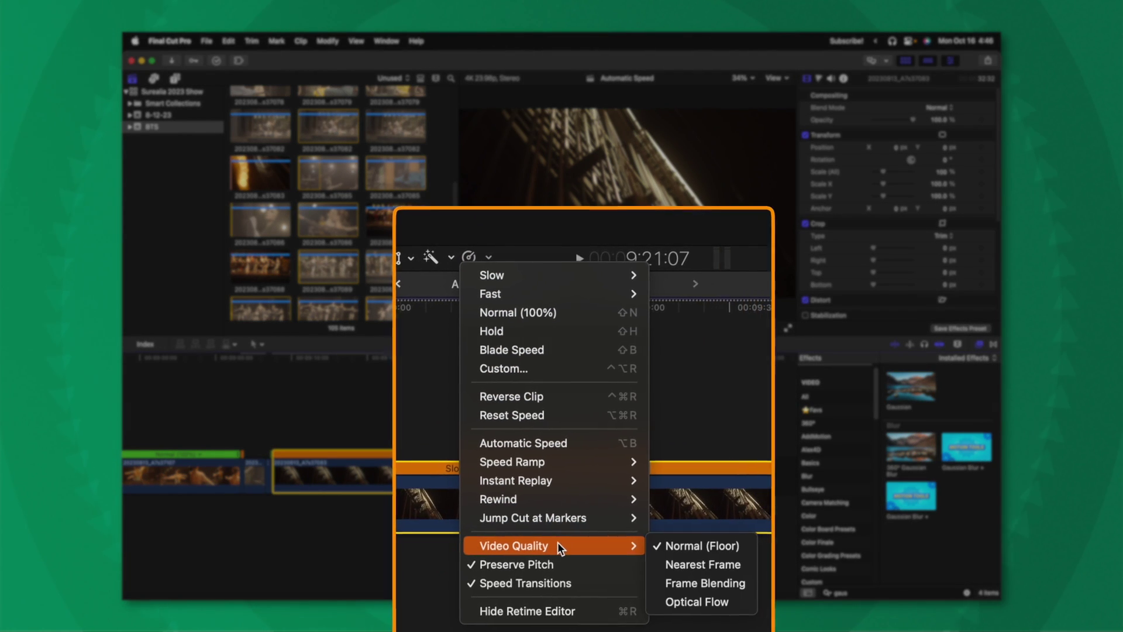